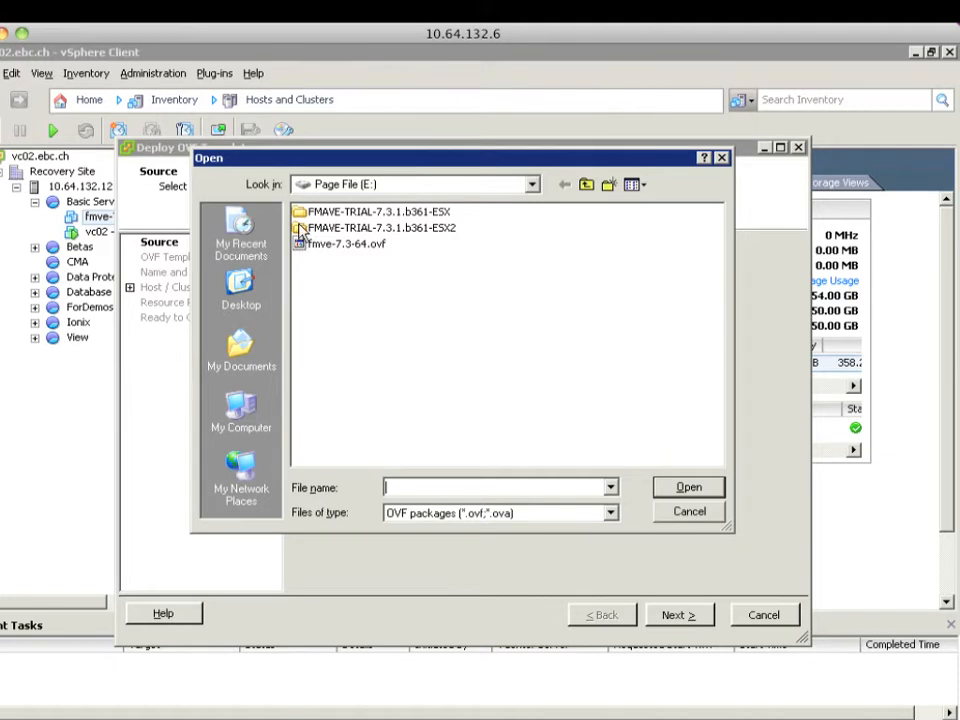
Select FMAVE-TRIAL-7.3.1.ovf from the ESX2/ESX folders as the deployment source
{"action": "double_click", "coordinate": [303, 228]}
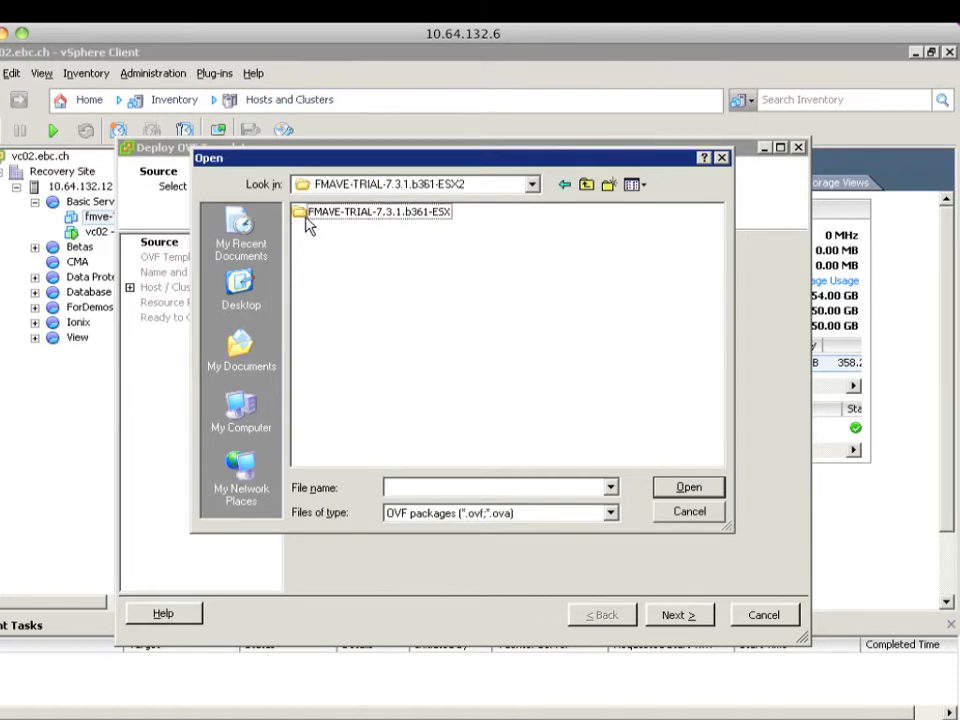
{"action": "double_click", "coordinate": [307, 222]}
{"action": "left_click", "coordinate": [315, 219]}
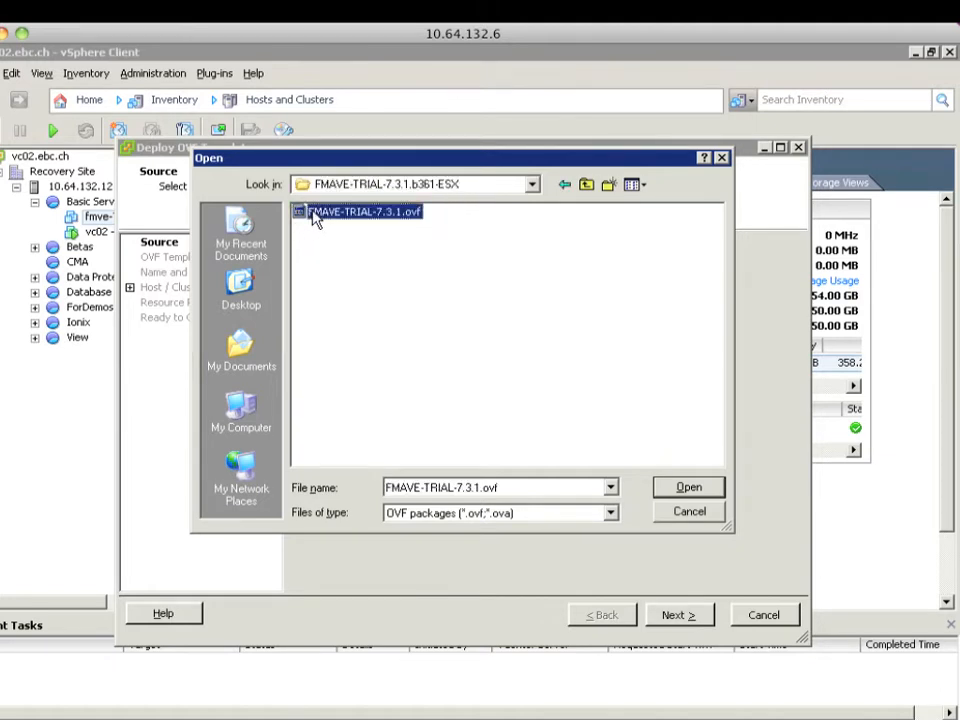
{"action": "left_click", "coordinate": [688, 493]}
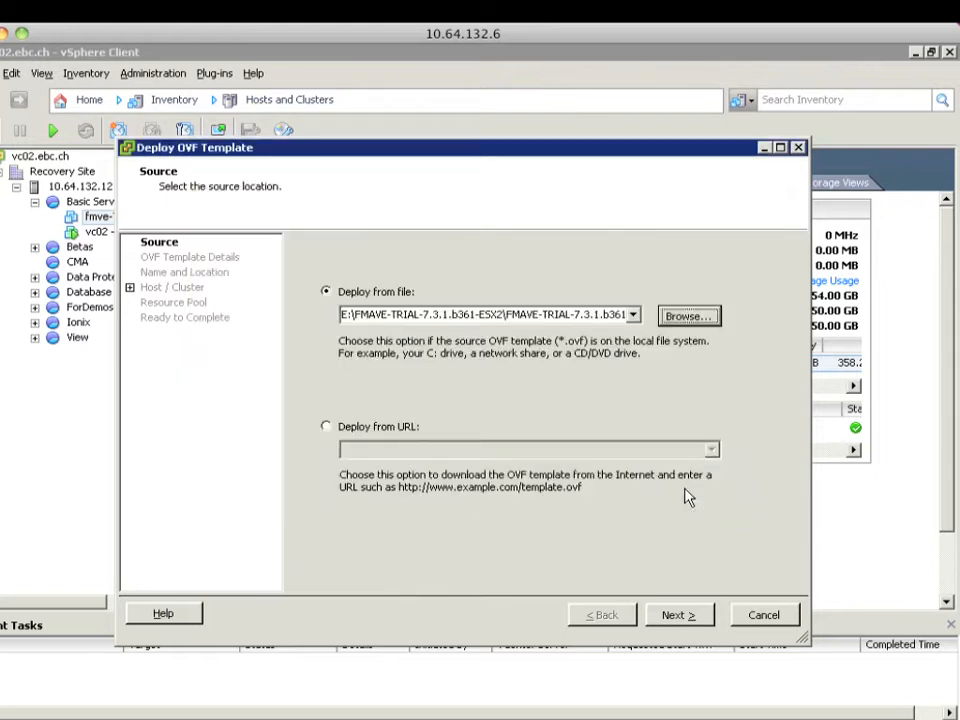
{"action": "left_click", "coordinate": [680, 615]}
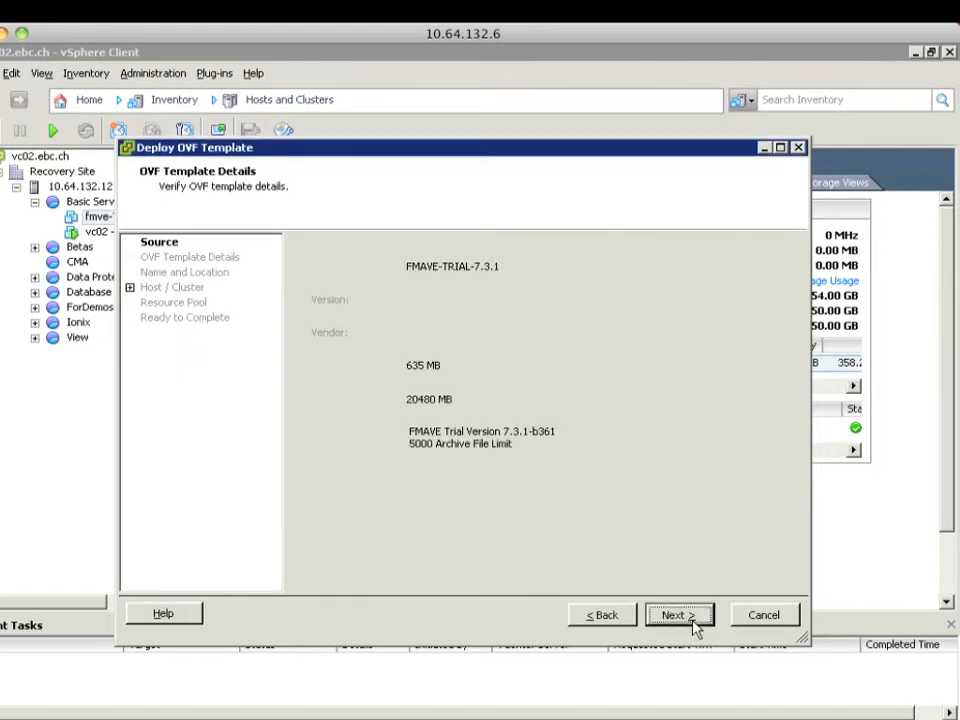
{"action": "left_click", "coordinate": [680, 615]}
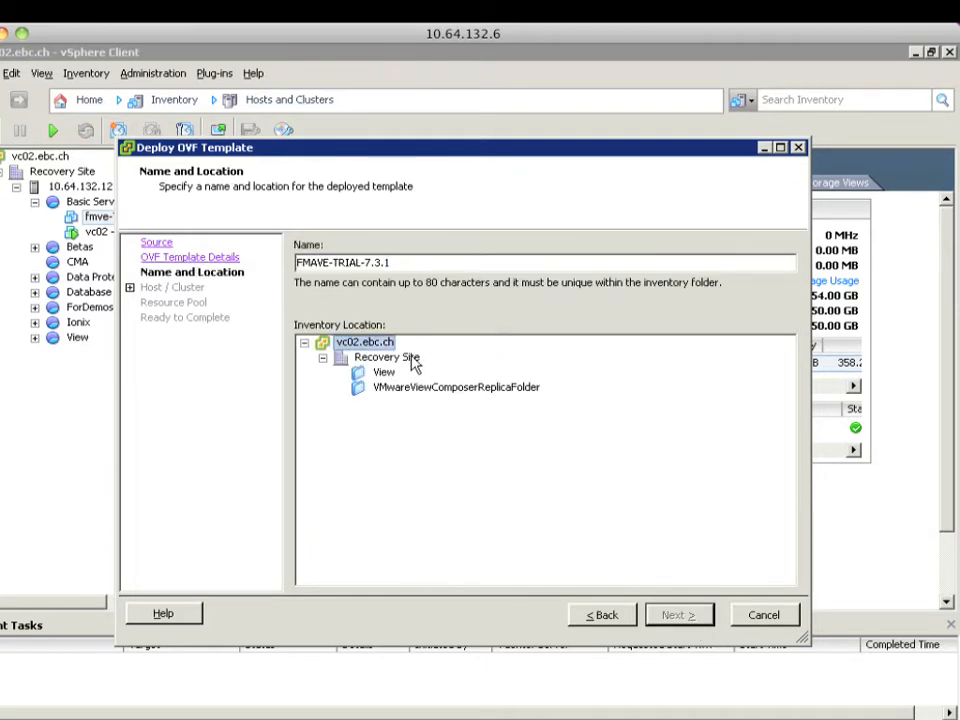
Place the VM under Recovery Site on host 10.64.132.12, Basic Services pool, CLARiiON FC-VMFS03
{"action": "left_click", "coordinate": [412, 362]}
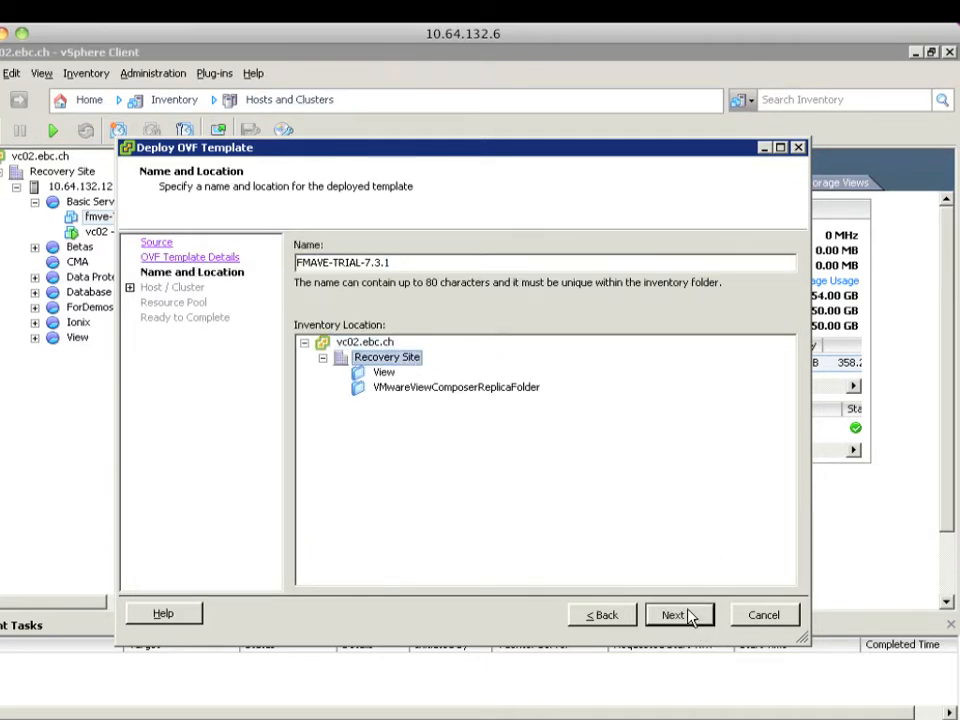
{"action": "left_click", "coordinate": [690, 614]}
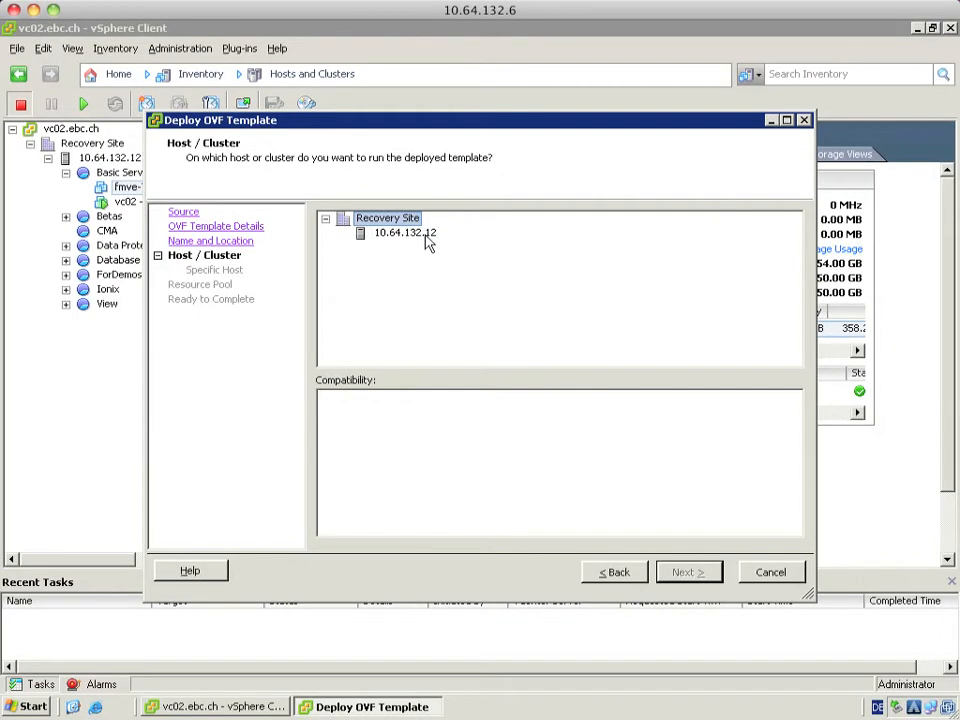
{"action": "left_click", "coordinate": [426, 238]}
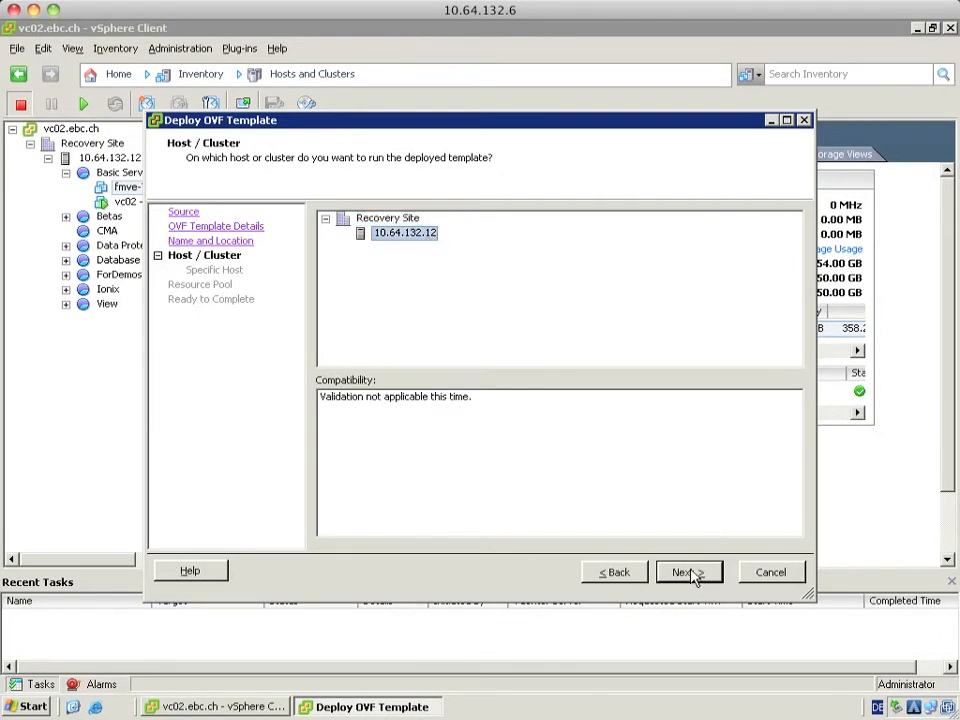
{"action": "left_click", "coordinate": [690, 572]}
{"action": "left_click", "coordinate": [408, 288]}
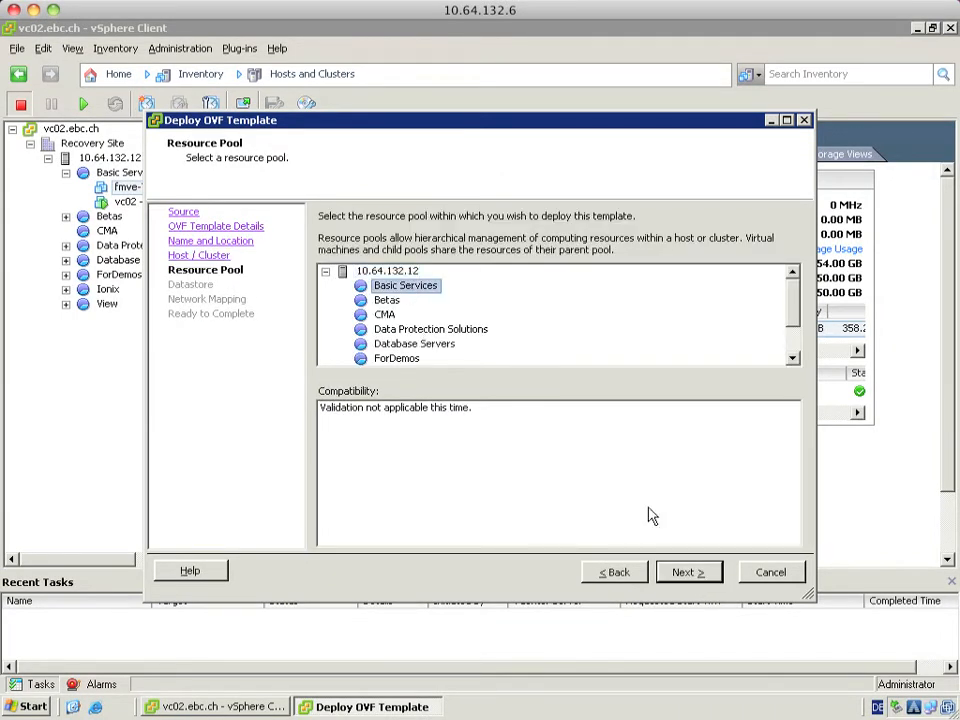
{"action": "left_click", "coordinate": [683, 572]}
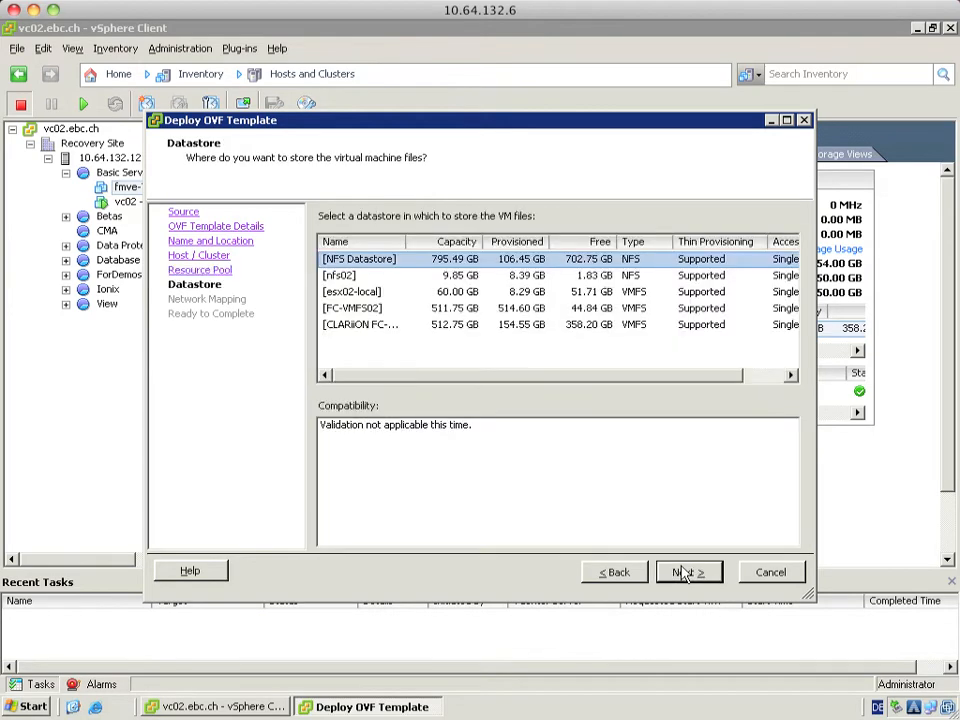
{"action": "left_click", "coordinate": [375, 325]}
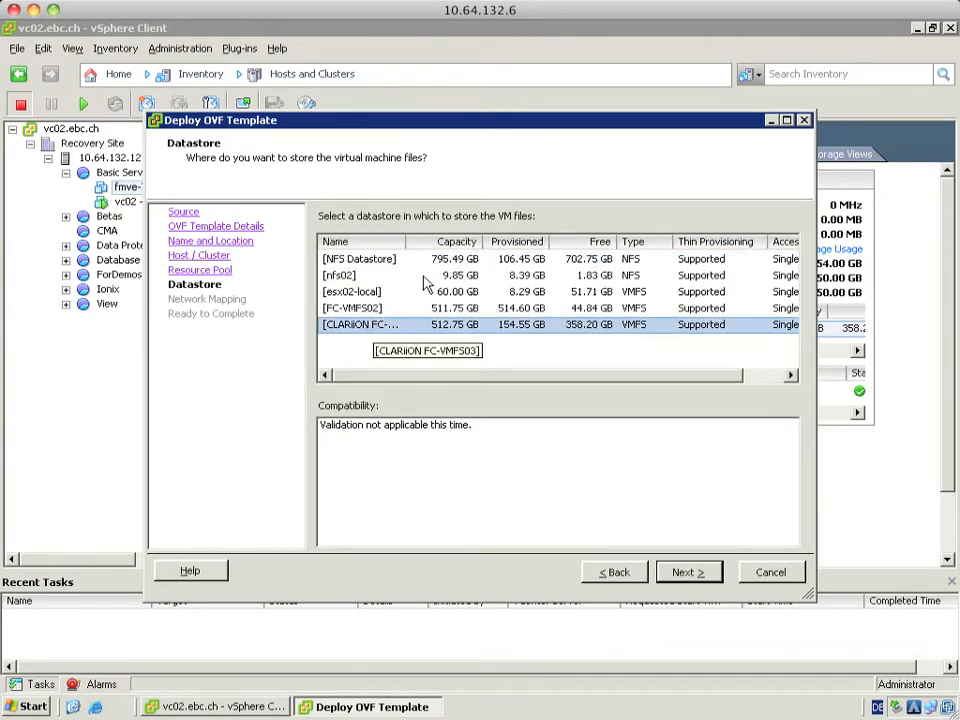
{"action": "left_click", "coordinate": [683, 573]}
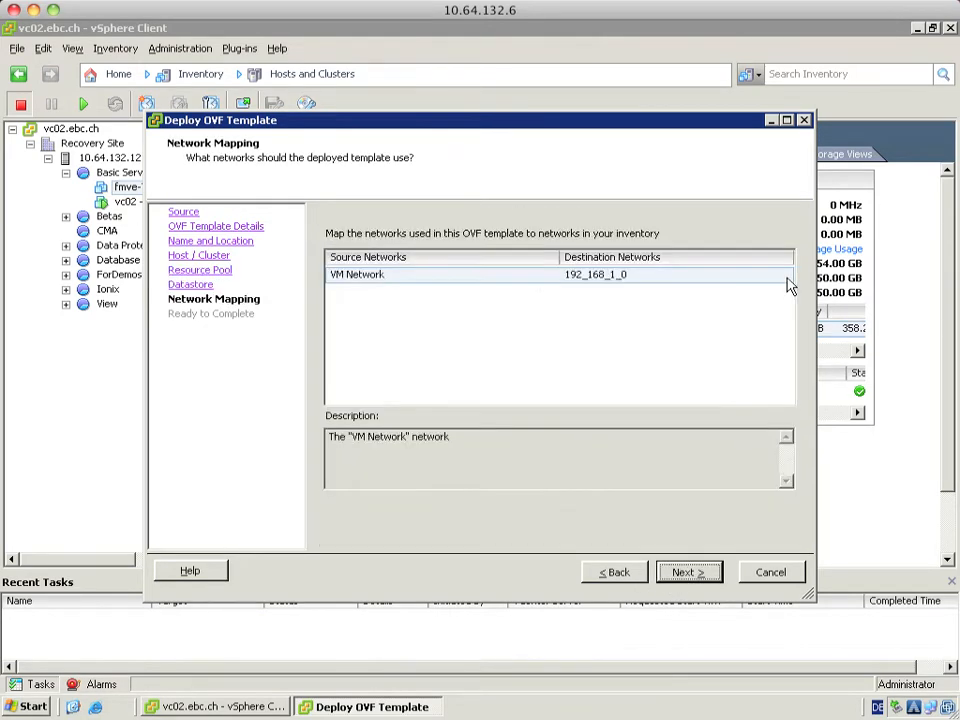
Map VM Network to VMNetwork and start the deployment
{"action": "left_click", "coordinate": [787, 283]}
{"action": "left_click", "coordinate": [787, 276]}
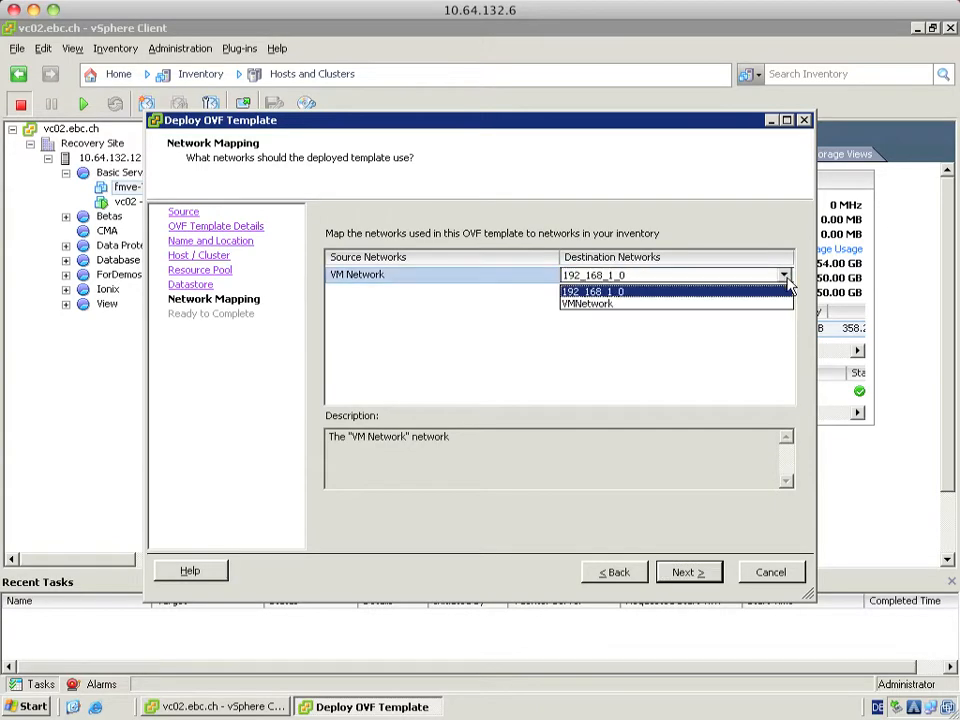
{"action": "left_click", "coordinate": [618, 303]}
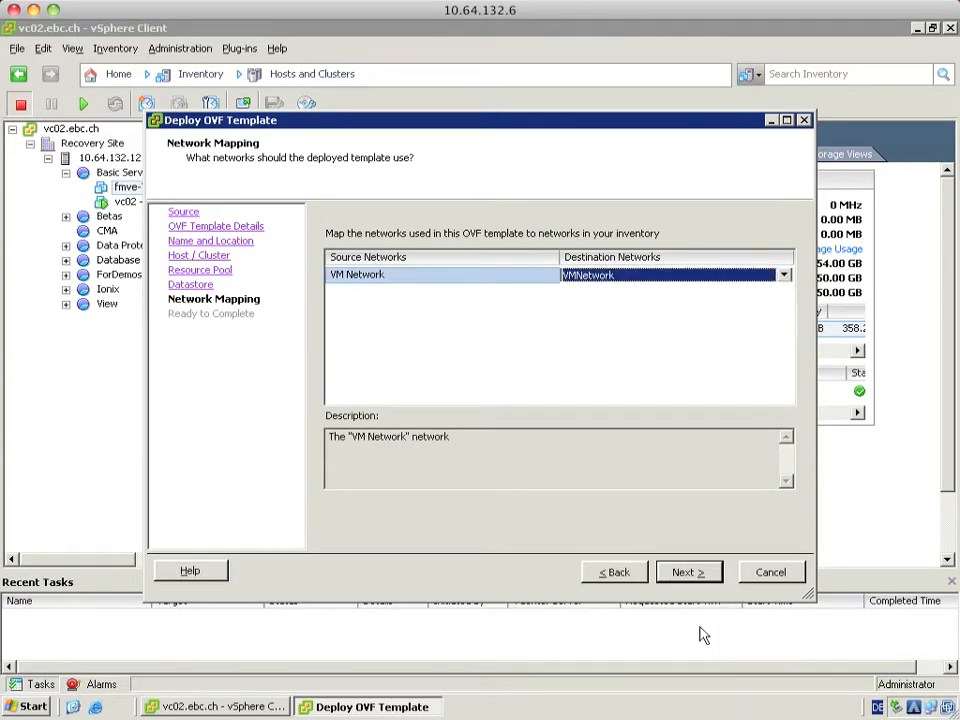
{"action": "left_click", "coordinate": [695, 578]}
{"action": "left_click", "coordinate": [690, 574]}
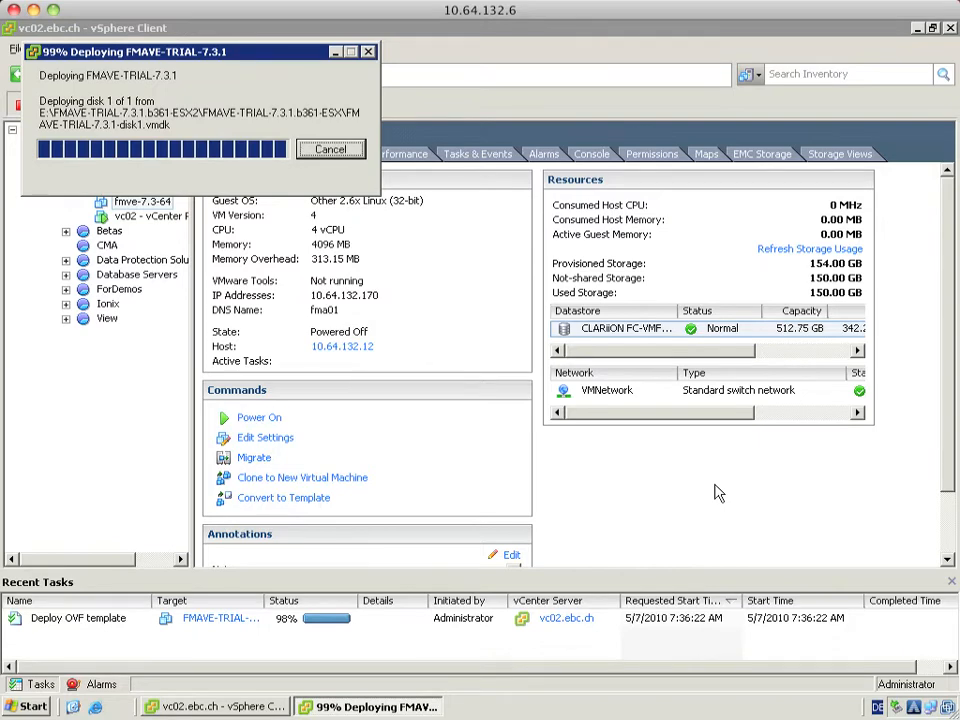
Power on FMAVE-TRIAL-7.3.1, open its console, boot it, and log in as root
{"action": "left_click", "coordinate": [331, 121]}
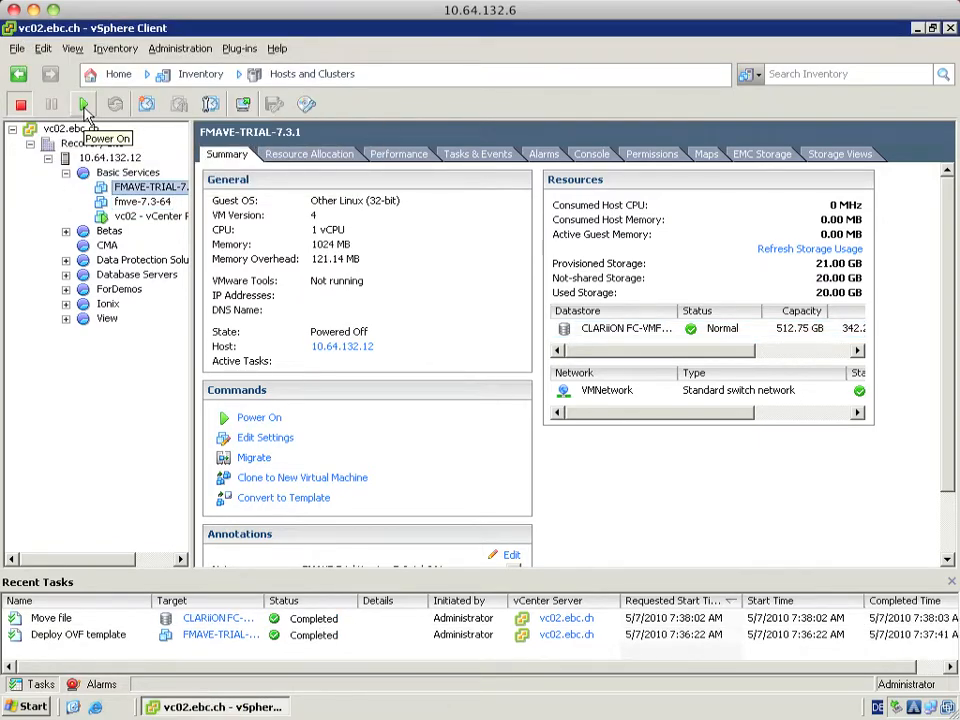
{"action": "left_click", "coordinate": [85, 108]}
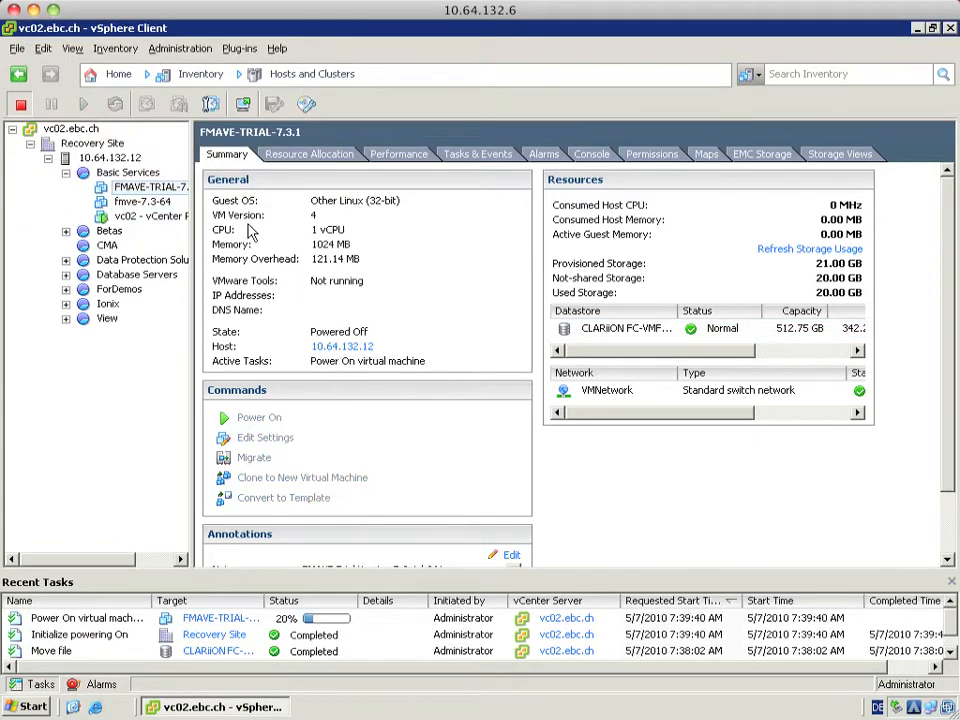
{"action": "left_click", "coordinate": [243, 105]}
{"action": "key", "text": "Return"}
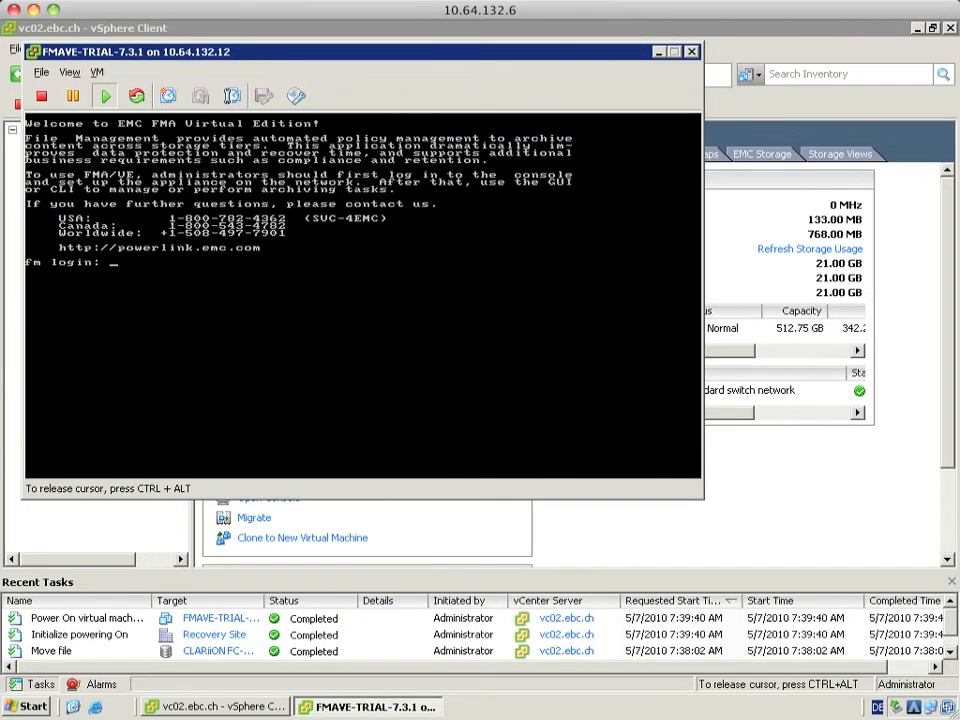
{"action": "type", "text": "root"}
{"action": "key", "text": "Return"}
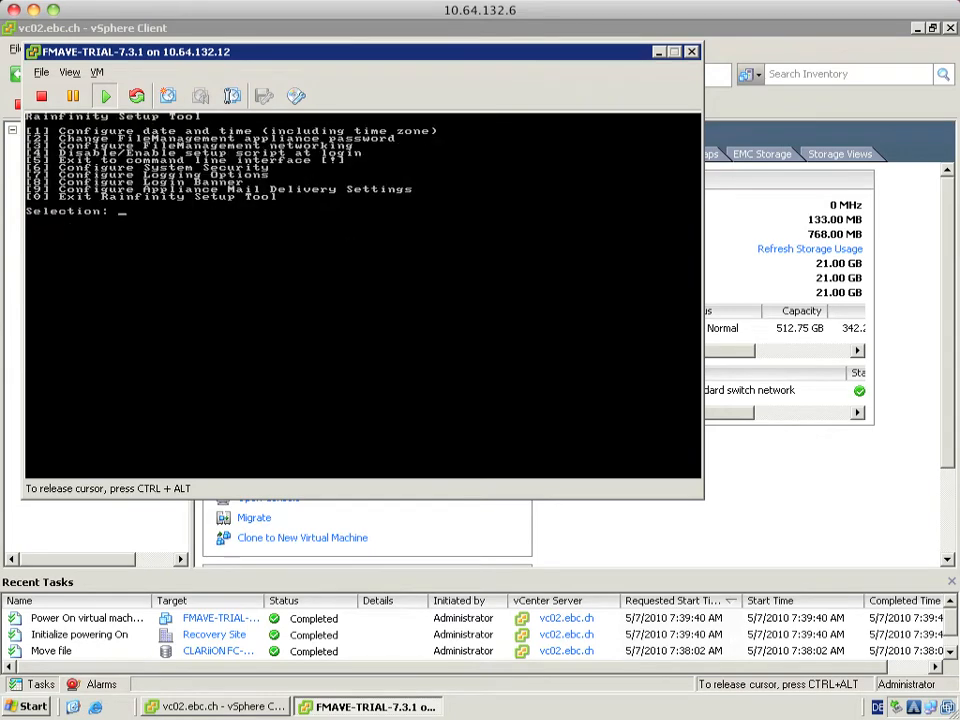
{"action": "type", "text": "1"}
Correct the appliance's time, setting the hour to 07
{"action": "key", "text": "Return"}
{"action": "type", "text": "1"}
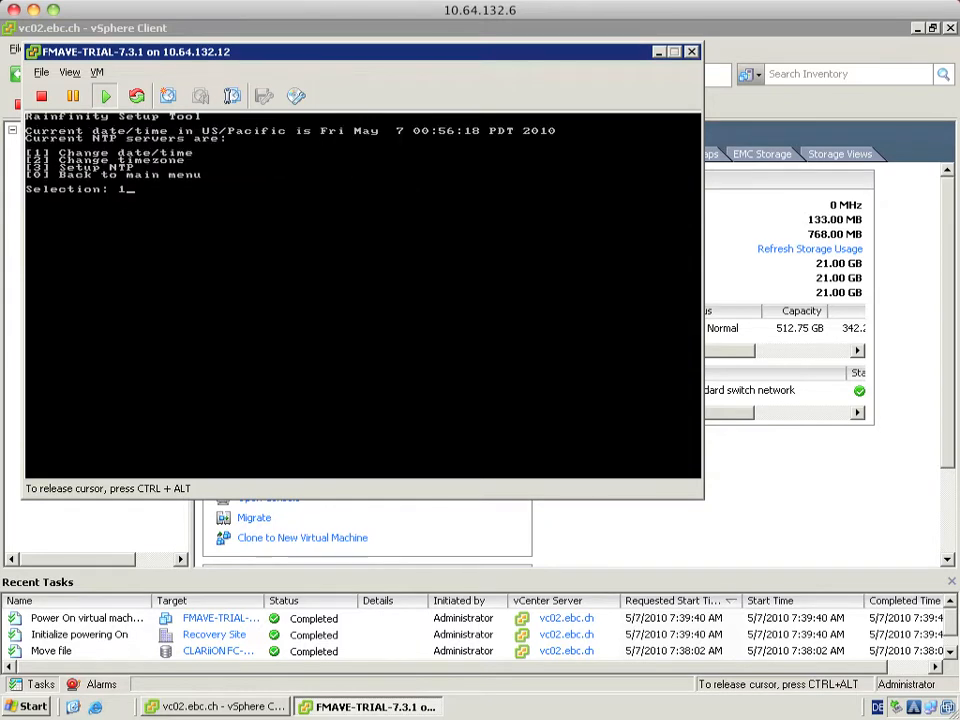
{"action": "key", "text": "Return"}
{"action": "key", "text": "Return"}
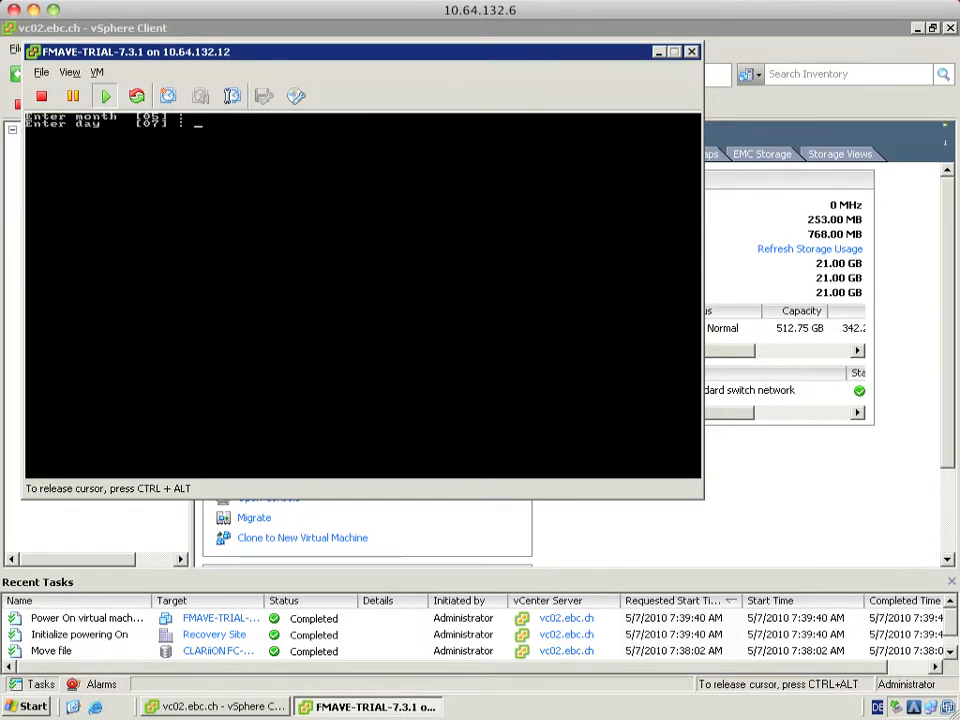
{"action": "key", "text": "Return"}
{"action": "type", "text": "07"}
{"action": "key", "text": "Return"}
{"action": "key", "text": "Return"}
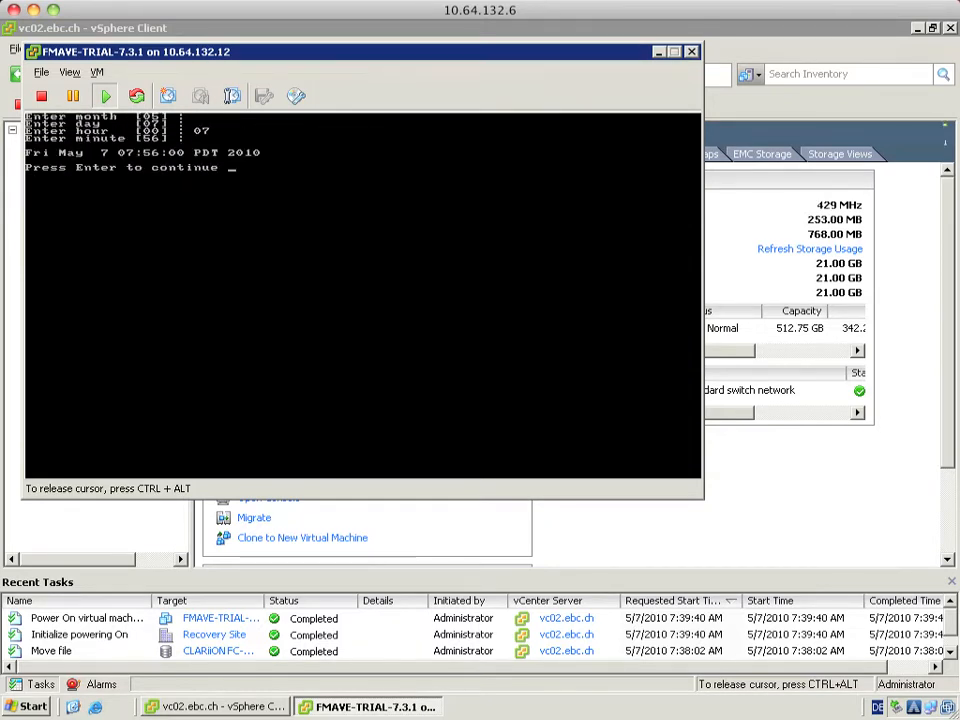
{"action": "key", "text": "Return"}
Set the timezone to CET and return to the main setup menu
{"action": "type", "text": "2"}
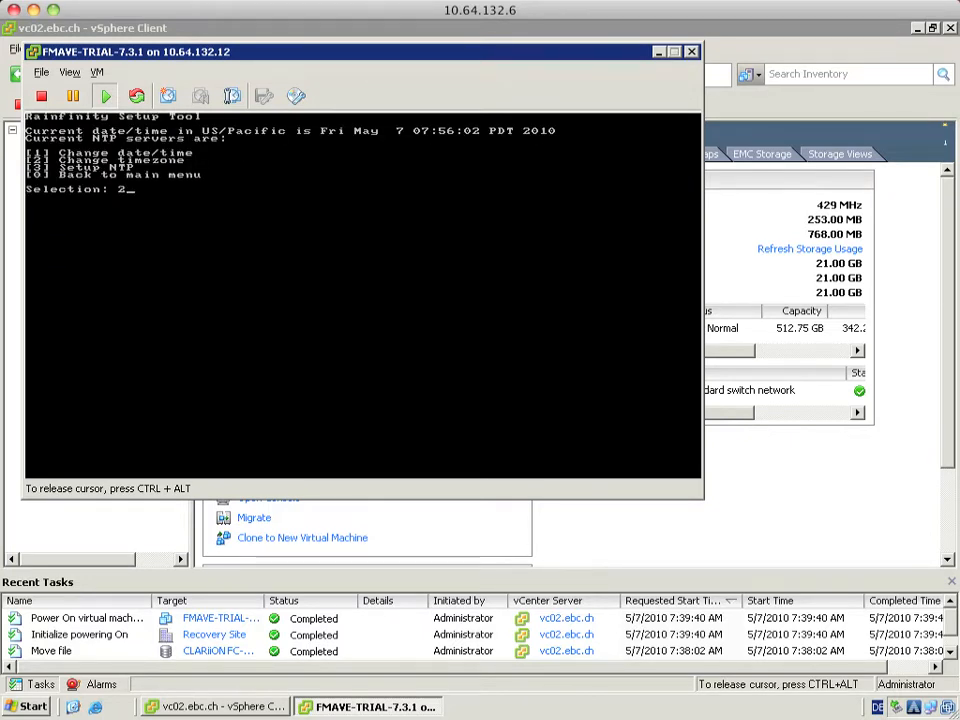
{"action": "key", "text": "Return"}
{"action": "type", "text": "CET"}
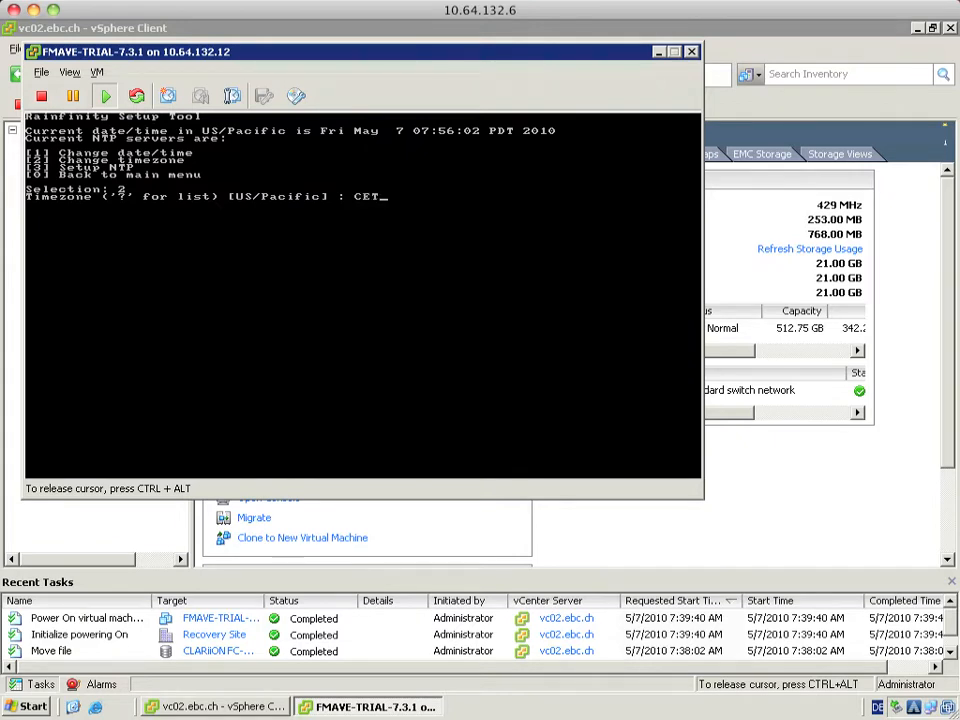
{"action": "key", "text": "Return"}
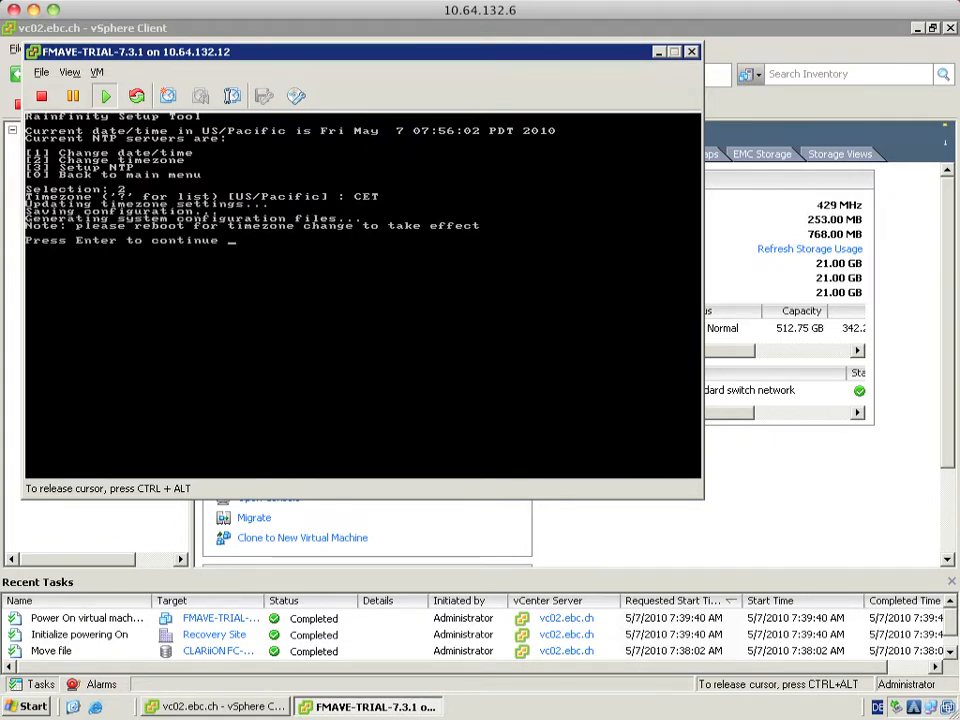
{"action": "key", "text": "Return"}
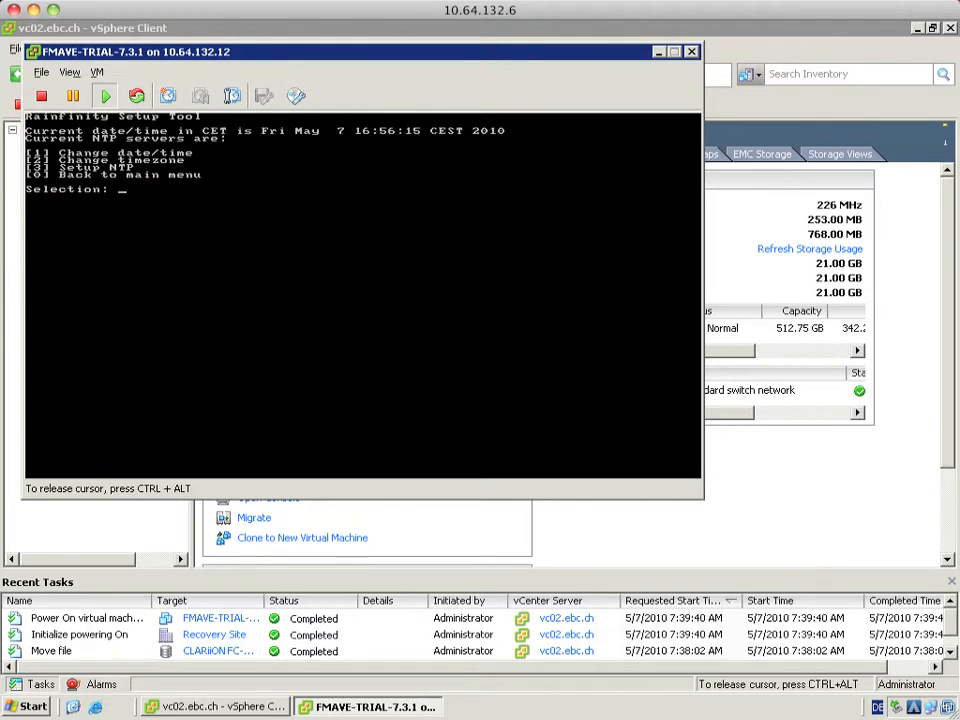
{"action": "type", "text": "0"}
{"action": "key", "text": "Return"}
Open the eth0 interface configuration from the network setup menu
{"action": "type", "text": "3"}
{"action": "key", "text": "Return"}
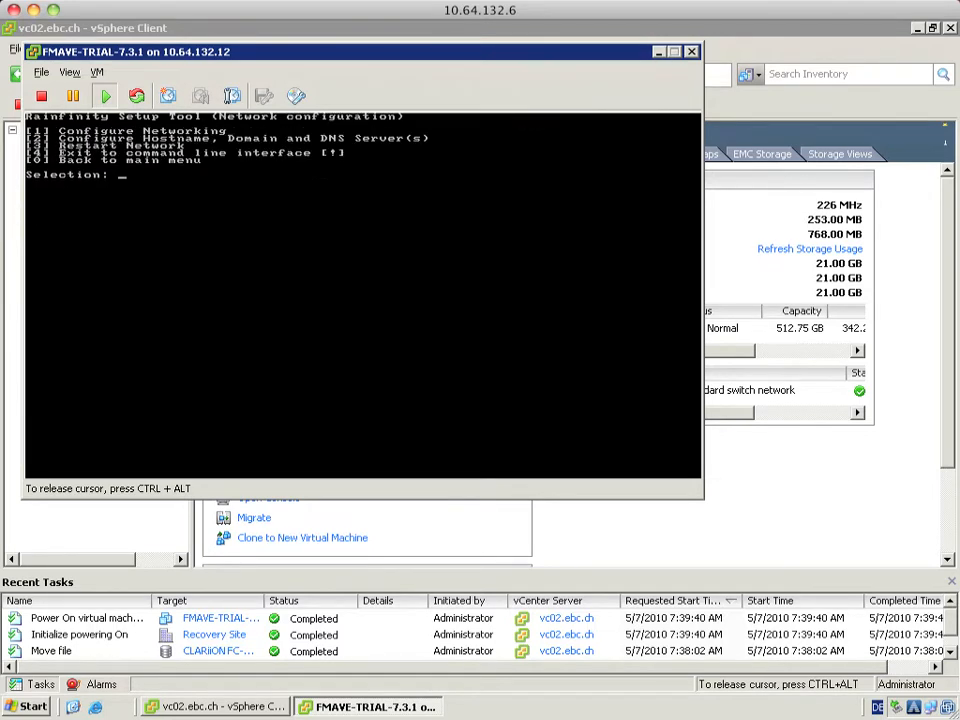
{"action": "type", "text": "1"}
{"action": "key", "text": "Return"}
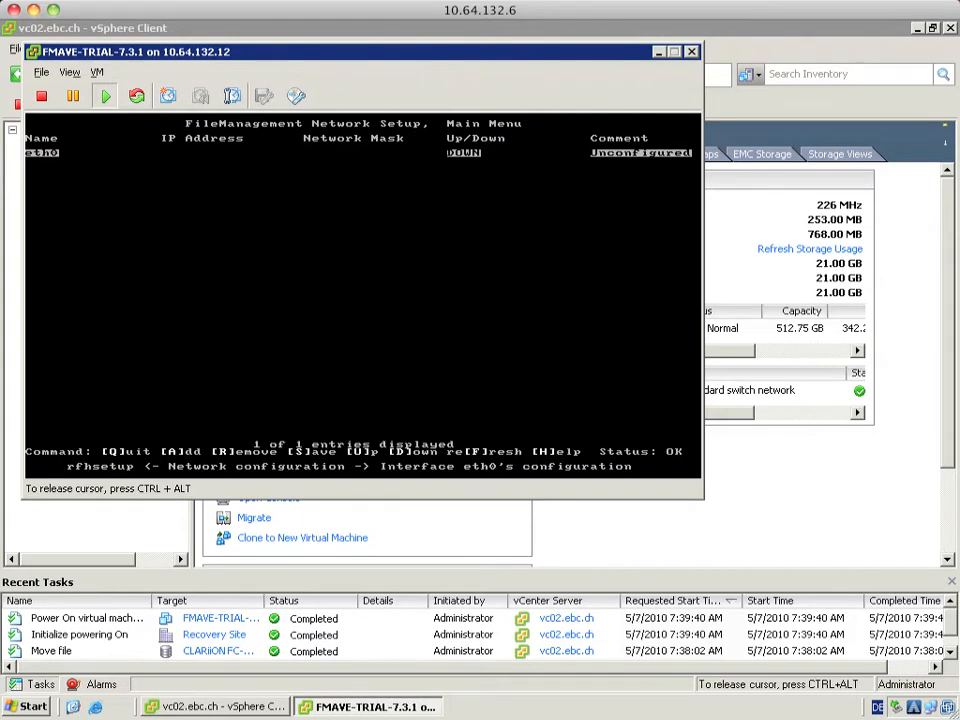
{"action": "key", "text": "Return"}
Give eth0 IP 10.64.132.170, mask 255.255.255.0, gateway 10.64.132.1 and speed 1000
{"action": "key", "text": "Down"}
{"action": "key", "text": "Return"}
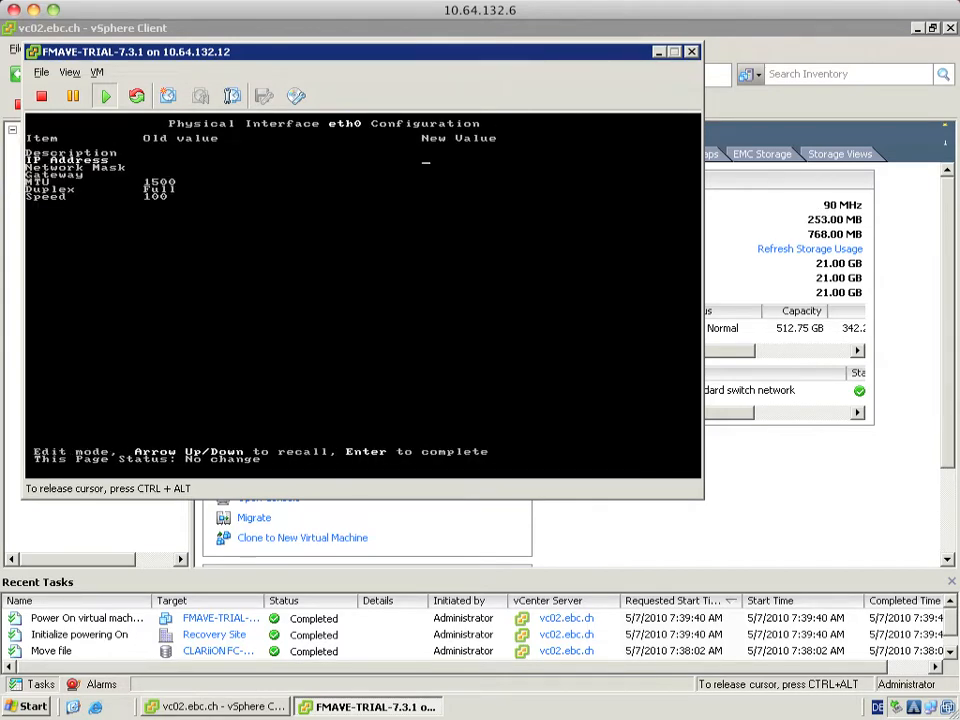
{"action": "type", "text": "10.64.132.170"}
{"action": "key", "text": "Return"}
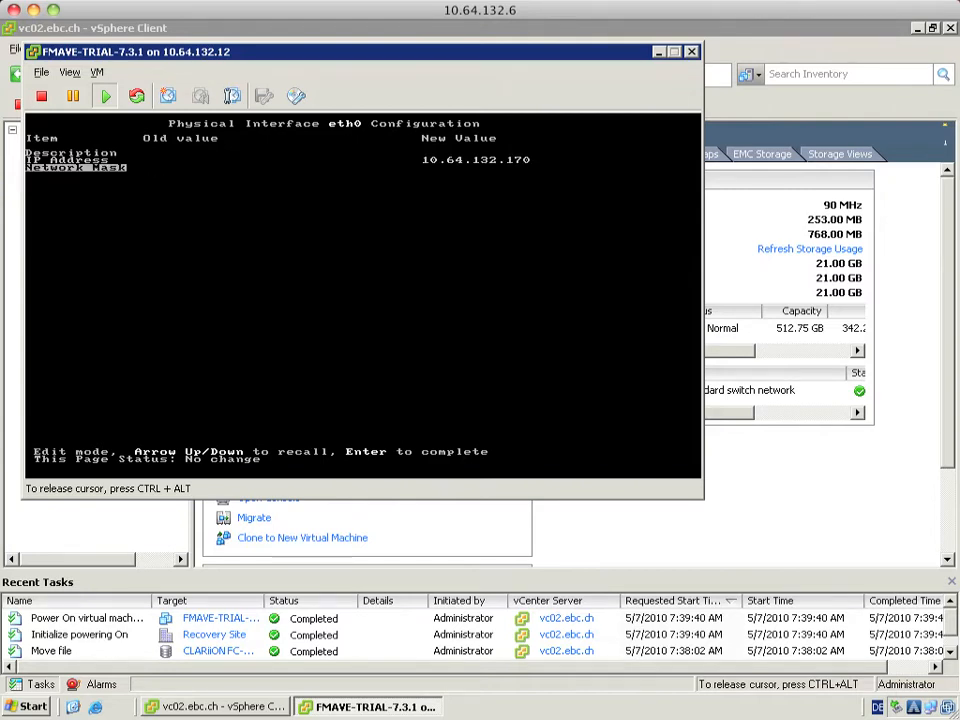
{"action": "key", "text": "Return"}
{"action": "type", "text": "255"}
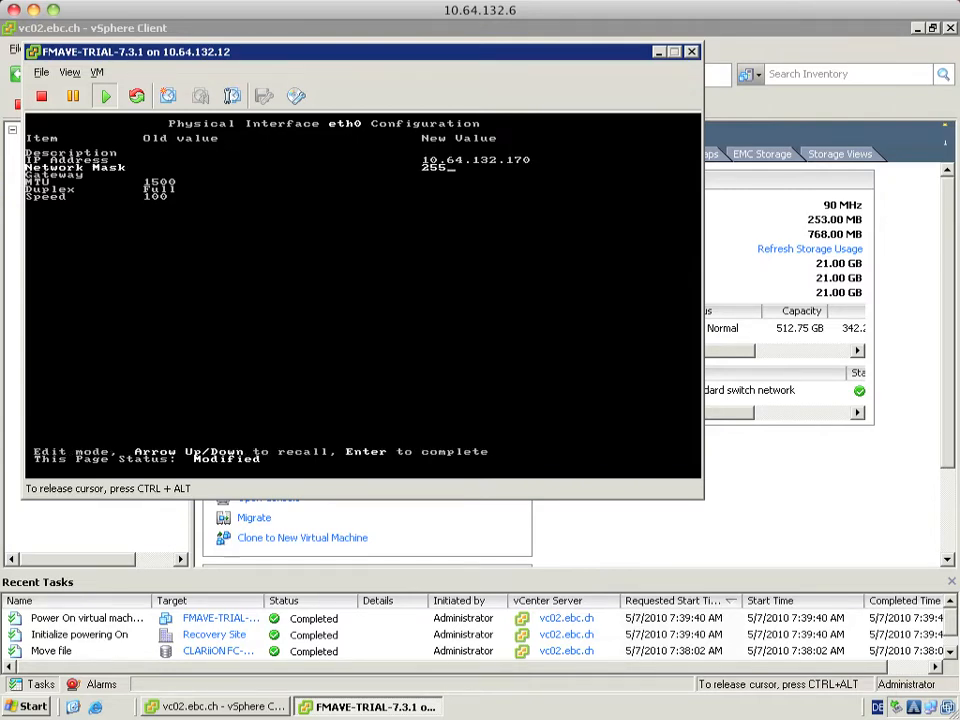
{"action": "type", "text": ".255.255.0"}
{"action": "key", "text": "Return"}
{"action": "type", "text": "10."}
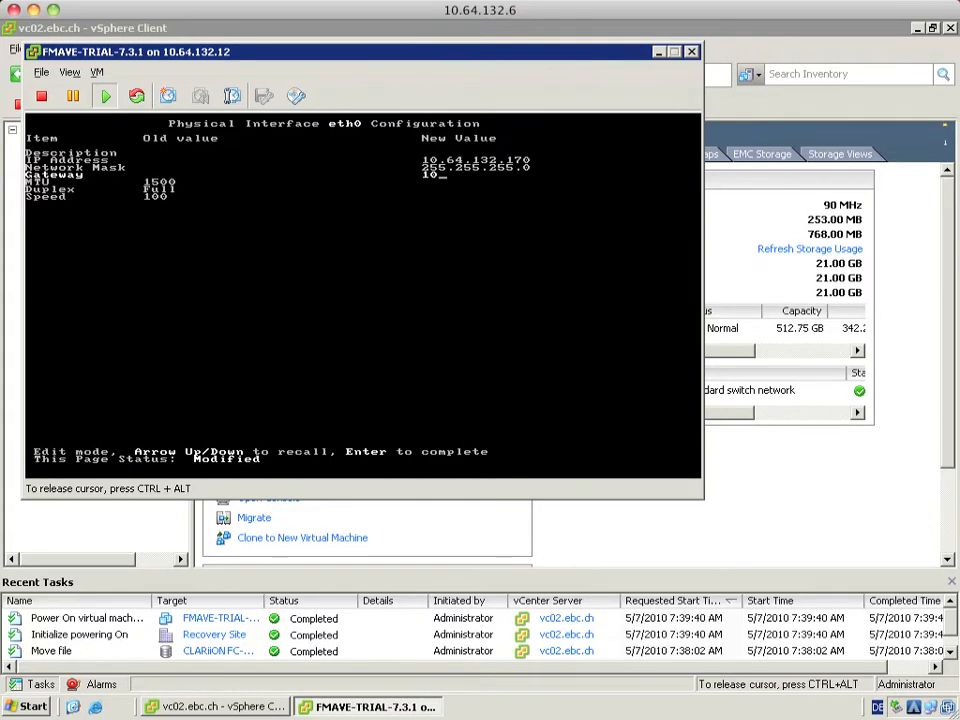
{"action": "type", "text": "64.132.1"}
{"action": "key", "text": "Return"}
{"action": "key", "text": "Return"}
{"action": "key", "text": "Return"}
{"action": "key", "text": "Return"}
{"action": "key", "text": "Return"}
{"action": "key", "text": "Return"}
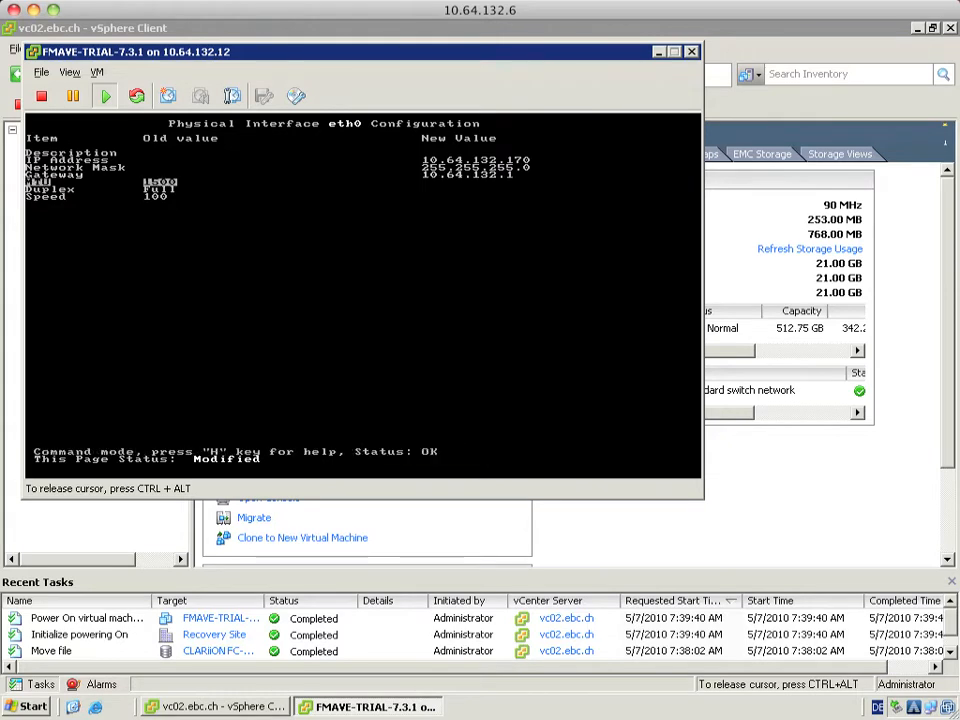
{"action": "key", "text": "Right"}
{"action": "key", "text": "Right"}
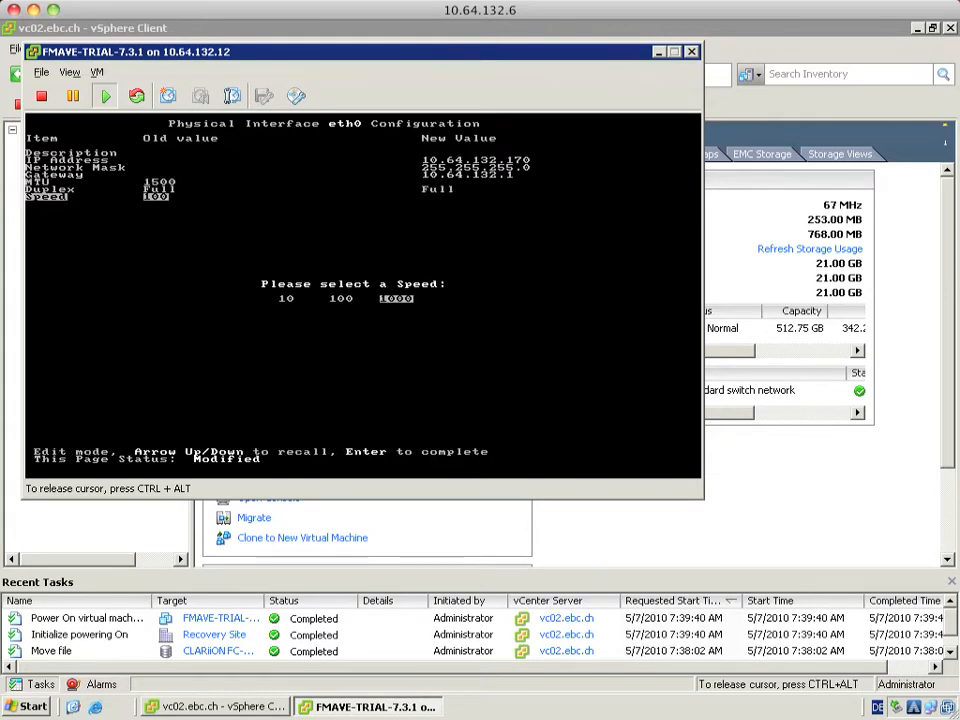
{"action": "key", "text": "Return"}
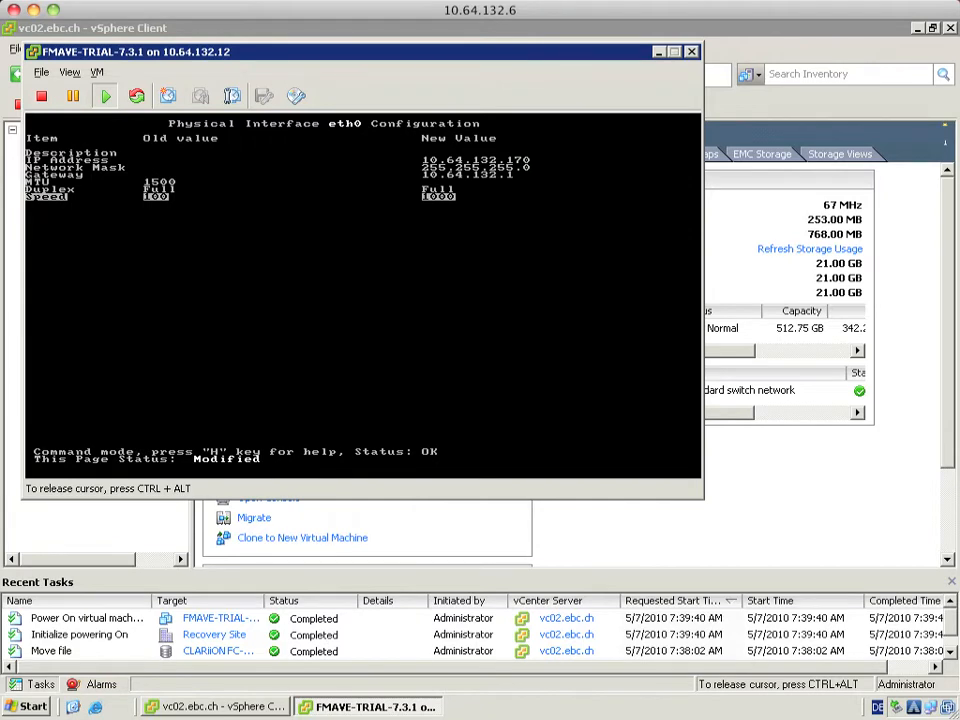
Save the eth0 changes and restart the network
{"action": "key", "text": "q"}
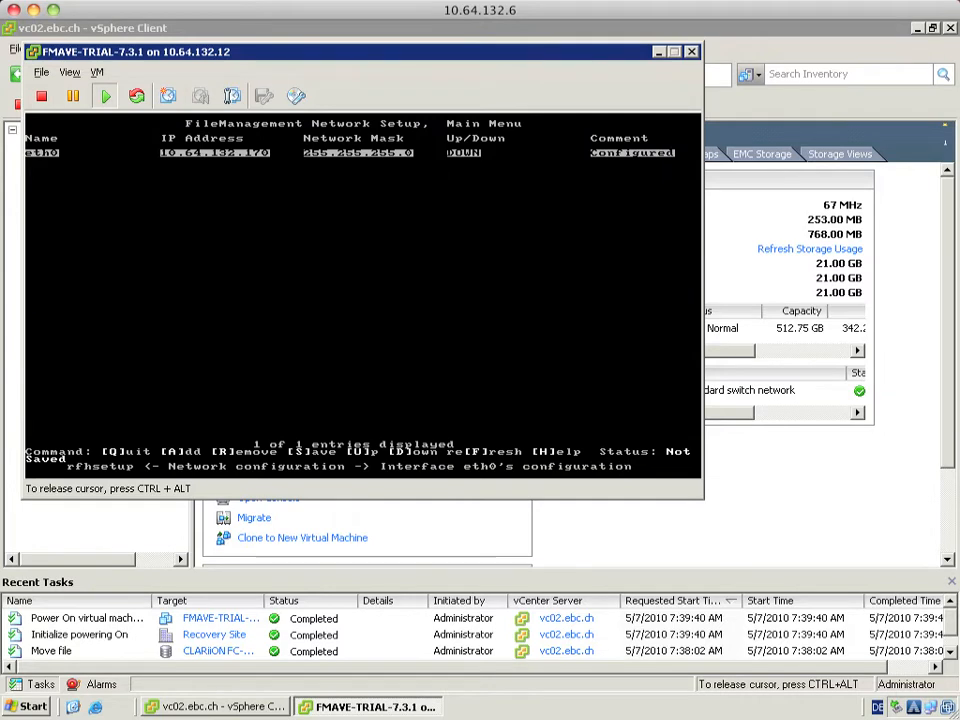
{"action": "key", "text": "s"}
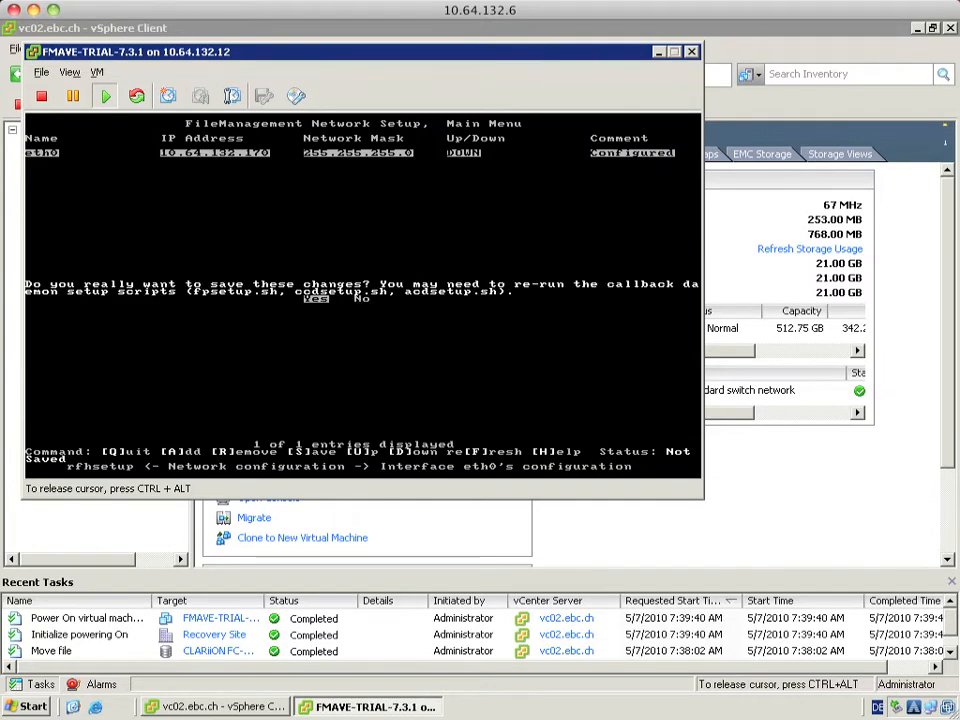
{"action": "key", "text": "Return"}
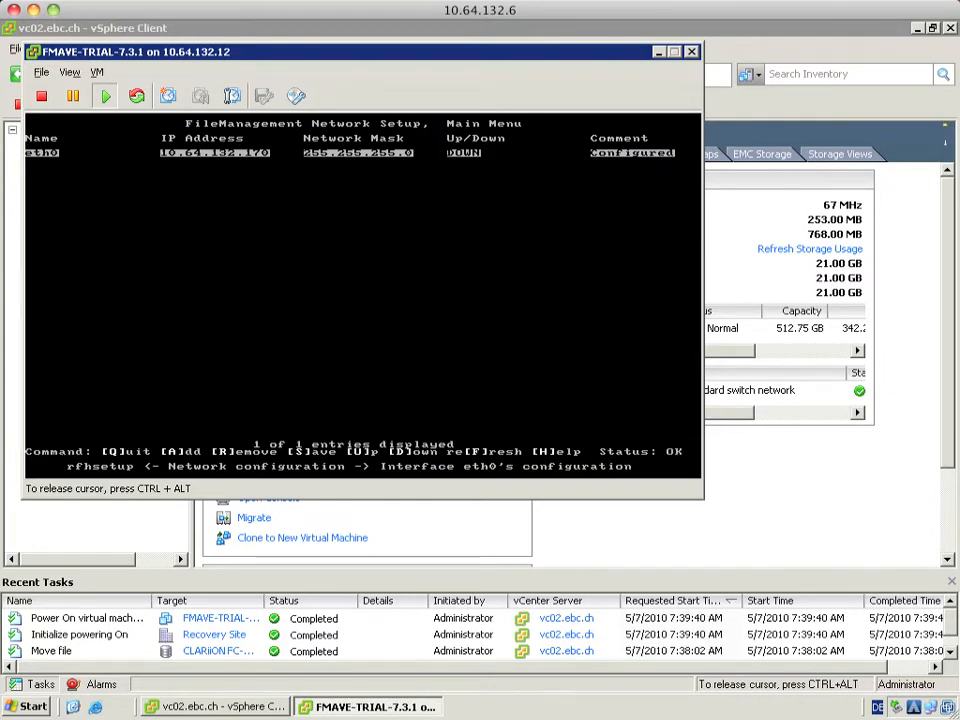
{"action": "key", "text": "q"}
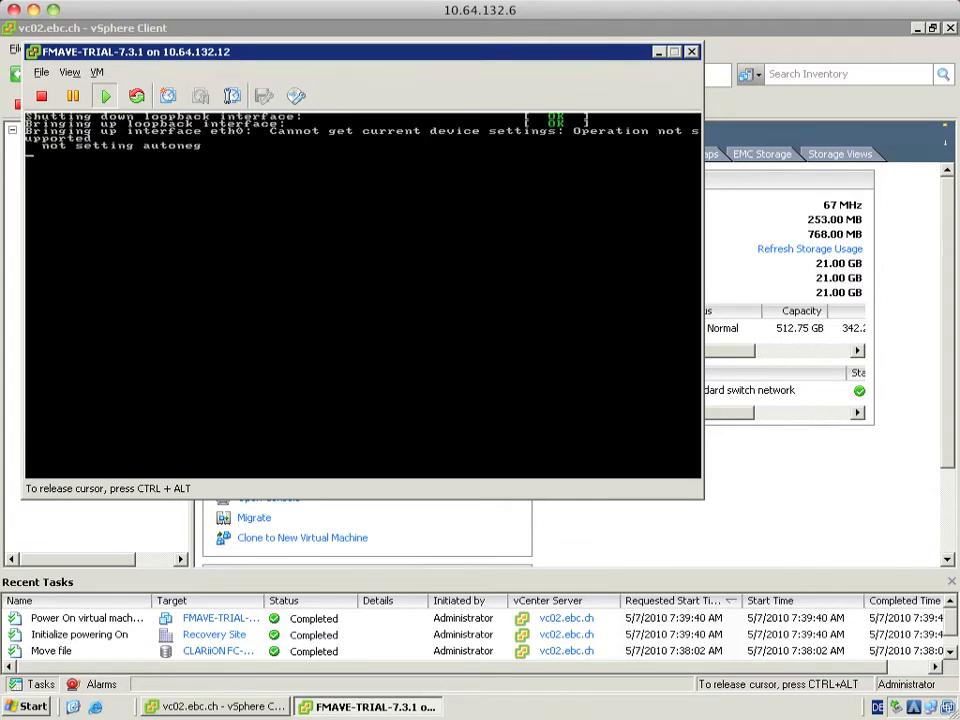
{"action": "type", "text": "2"}
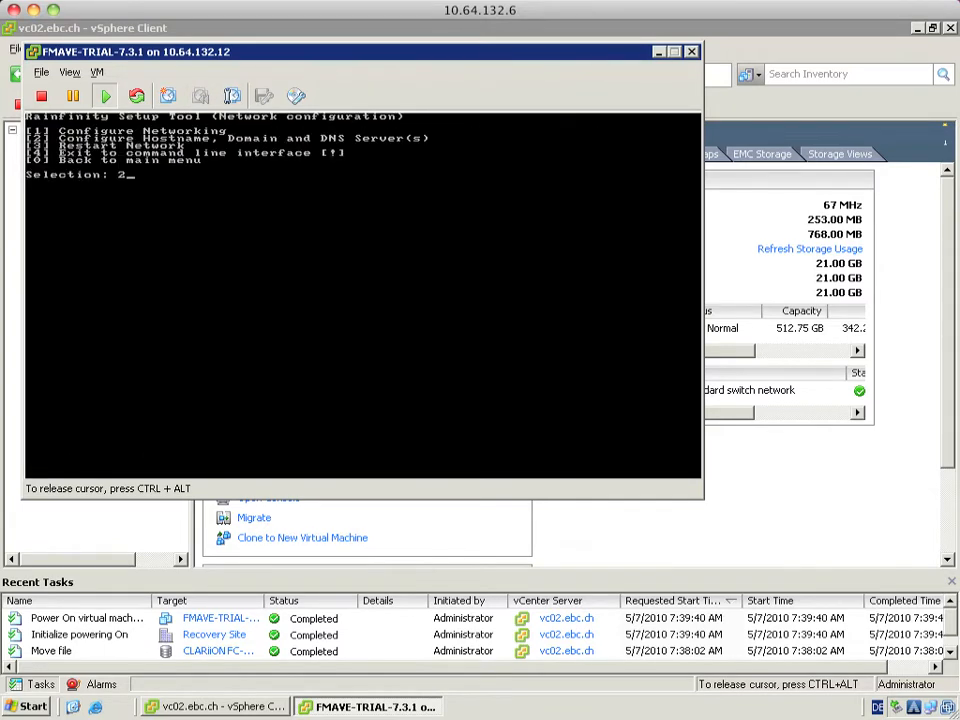
{"action": "key", "text": "Return"}
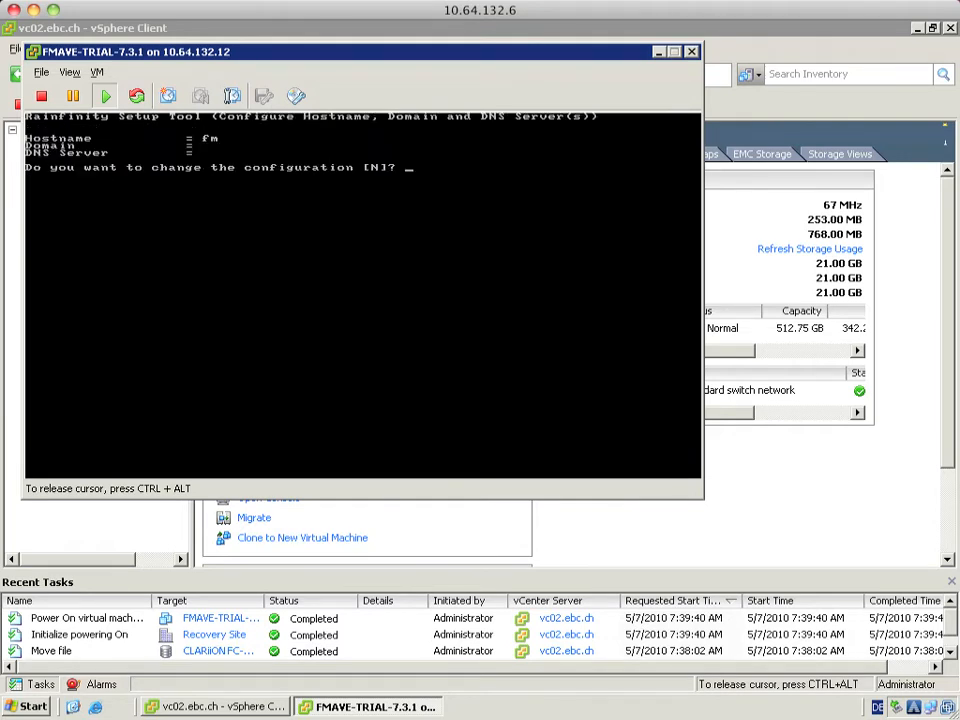
Enter hostname fma01, domain ebc.ch and DNS server 10.64.132.20, and save
{"action": "type", "text": "y"}
{"action": "key", "text": "Return"}
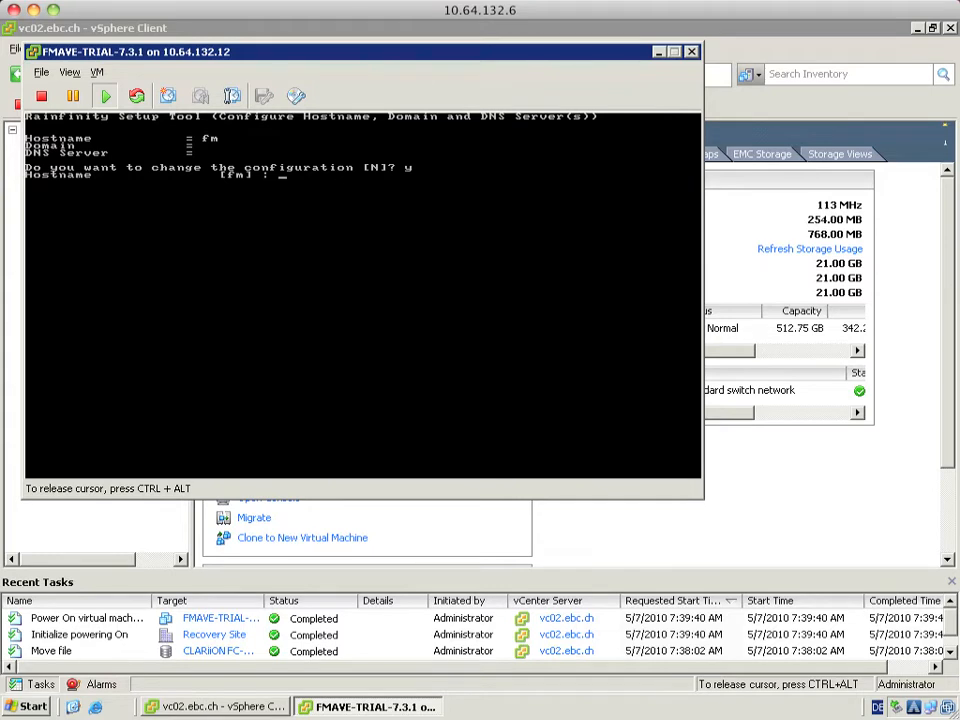
{"action": "type", "text": "fma01"}
{"action": "key", "text": "Return"}
{"action": "type", "text": "e) : e"}
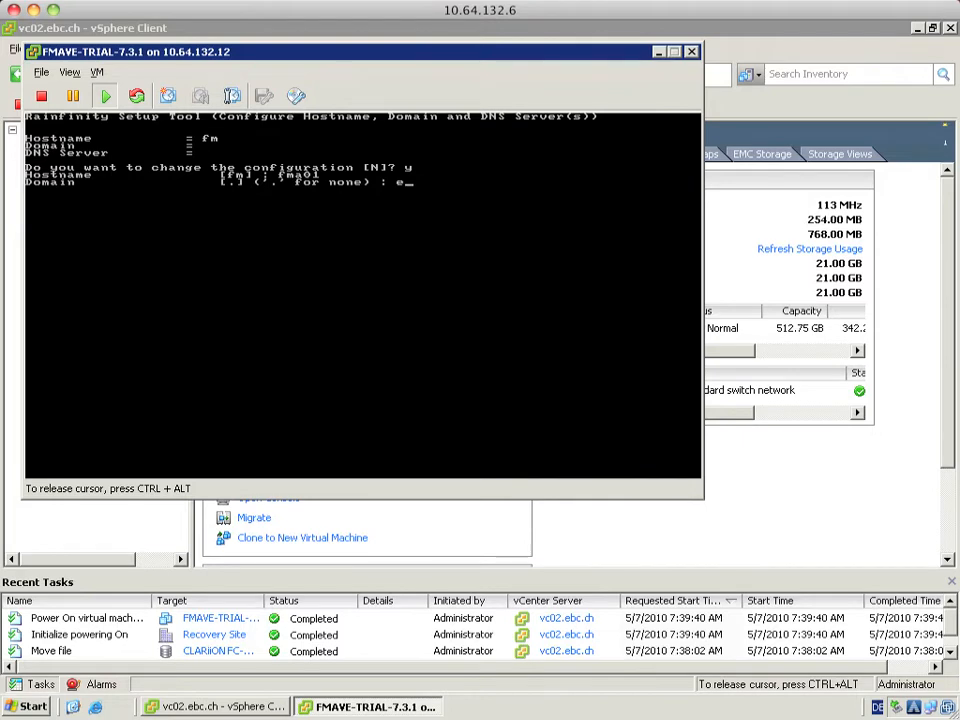
{"action": "type", "text": "bc.ch"}
{"action": "key", "text": "Return"}
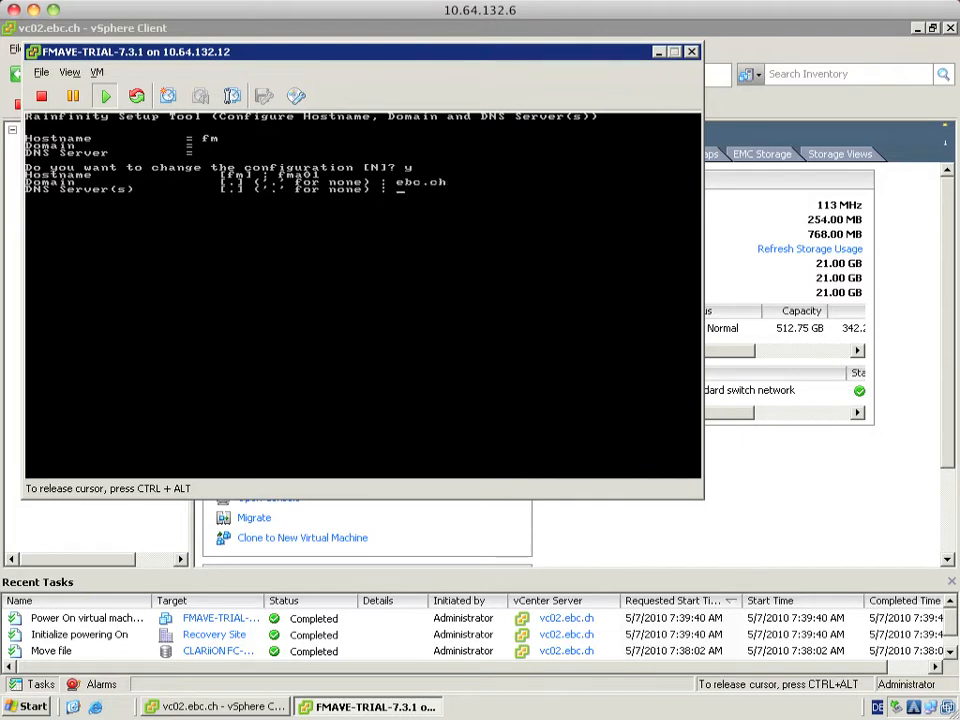
{"action": "type", "text": "10.64.132.20"}
{"action": "key", "text": "Return"}
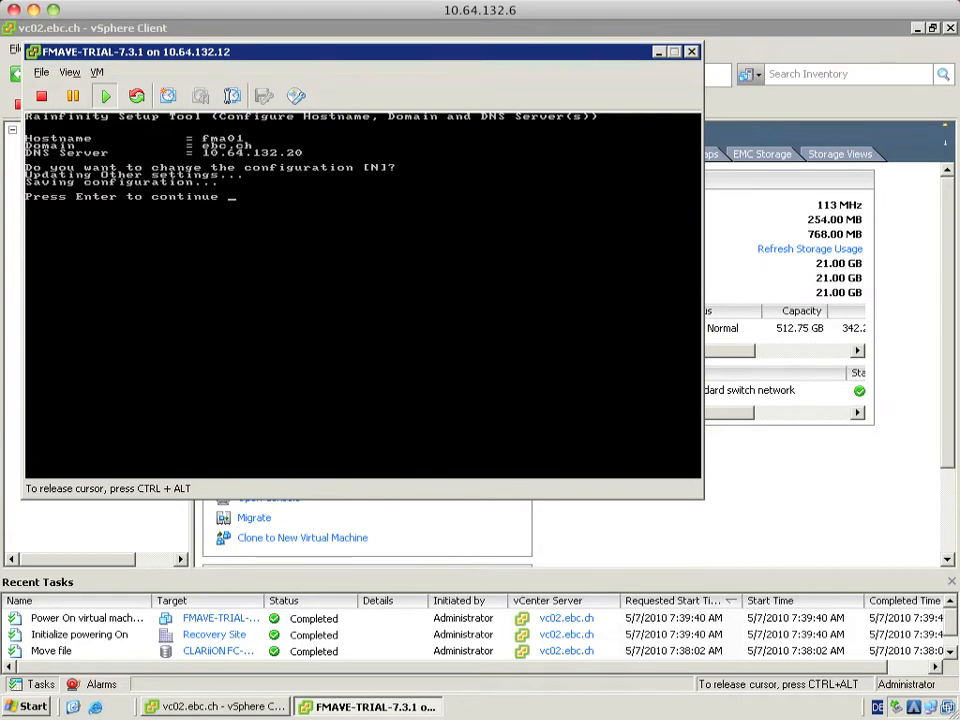
{"action": "key", "text": "Return"}
Enter 10.64.132.20 as the NTP server in the date and time settings
{"action": "type", "text": "0"}
{"action": "key", "text": "Return"}
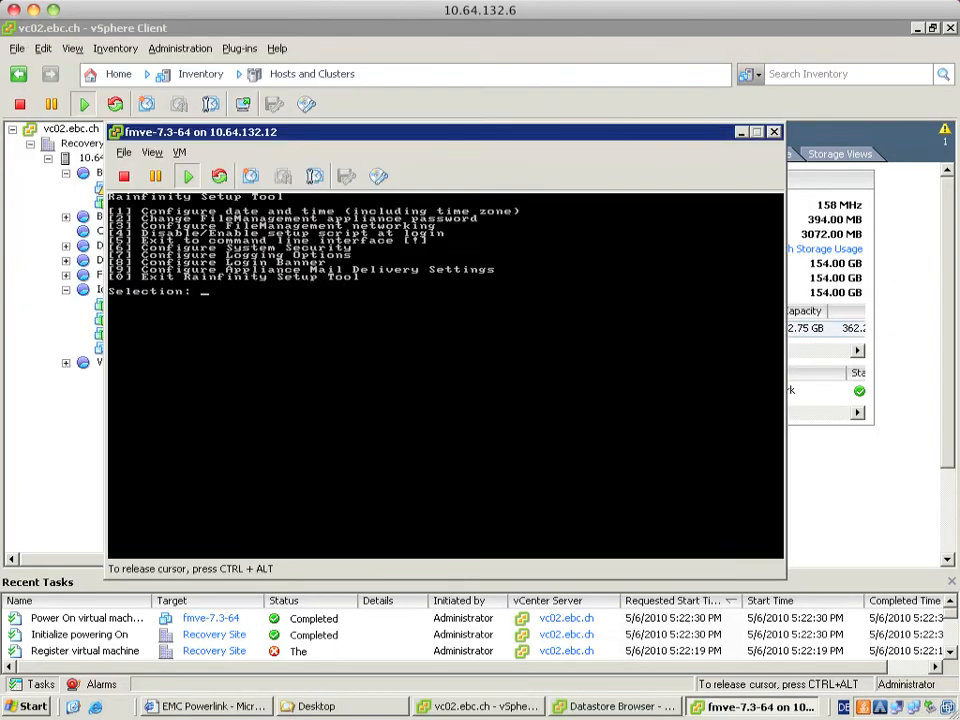
{"action": "type", "text": "1"}
{"action": "key", "text": "Return"}
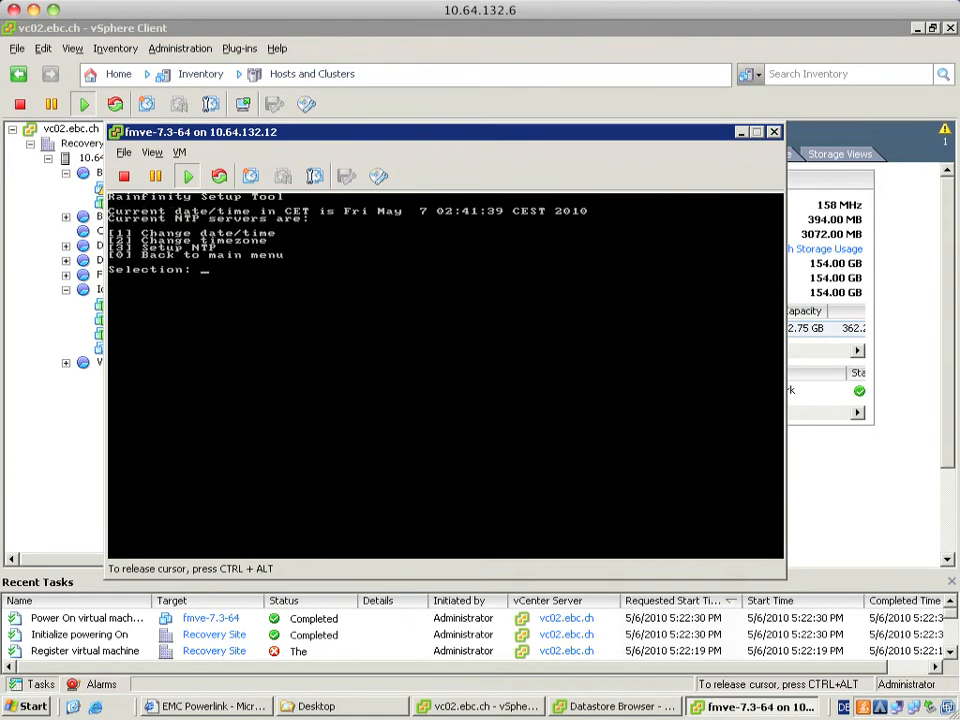
{"action": "type", "text": "3"}
{"action": "key", "text": "Return"}
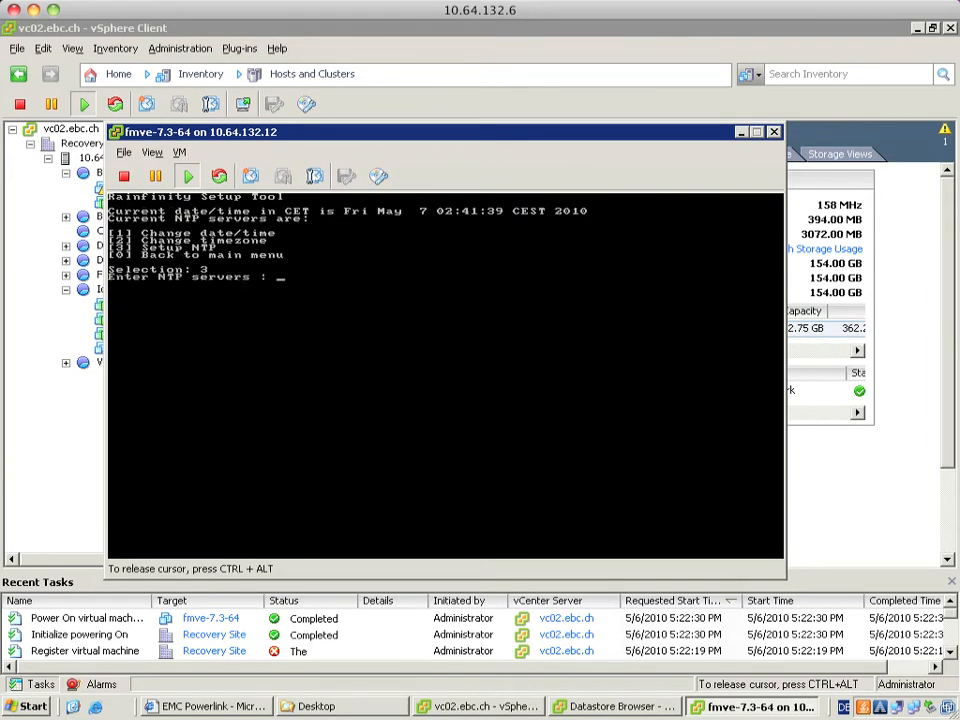
{"action": "type", "text": "10.64.132.20"}
{"action": "key", "text": "Return"}
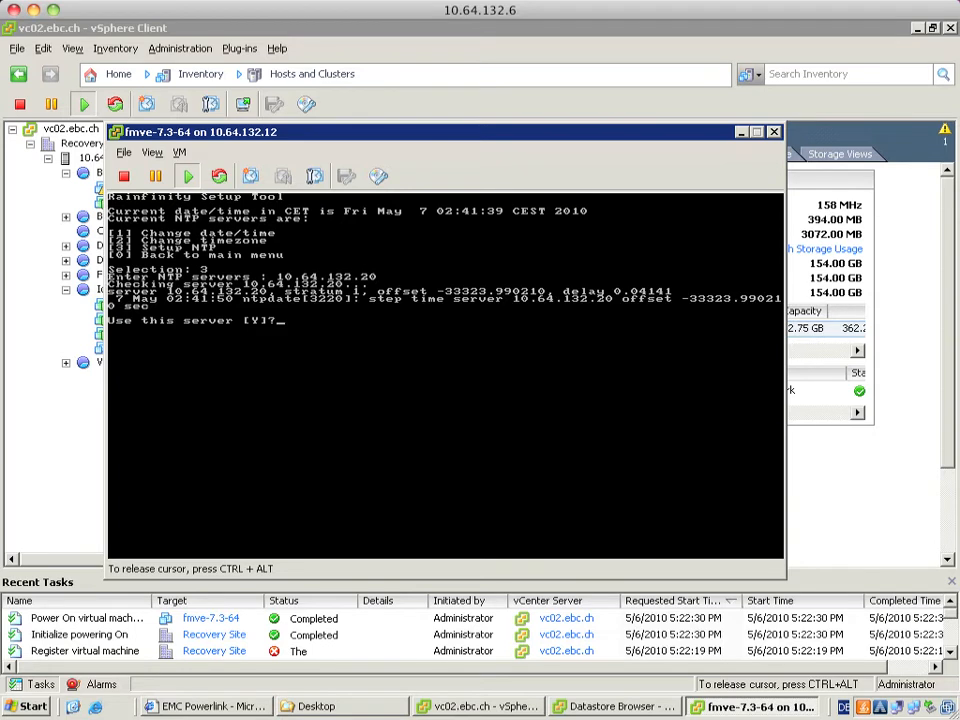
Accept the NTP server, update the clock now, and return to the main menu
{"action": "key", "text": "Return"}
{"action": "type", "text": "y"}
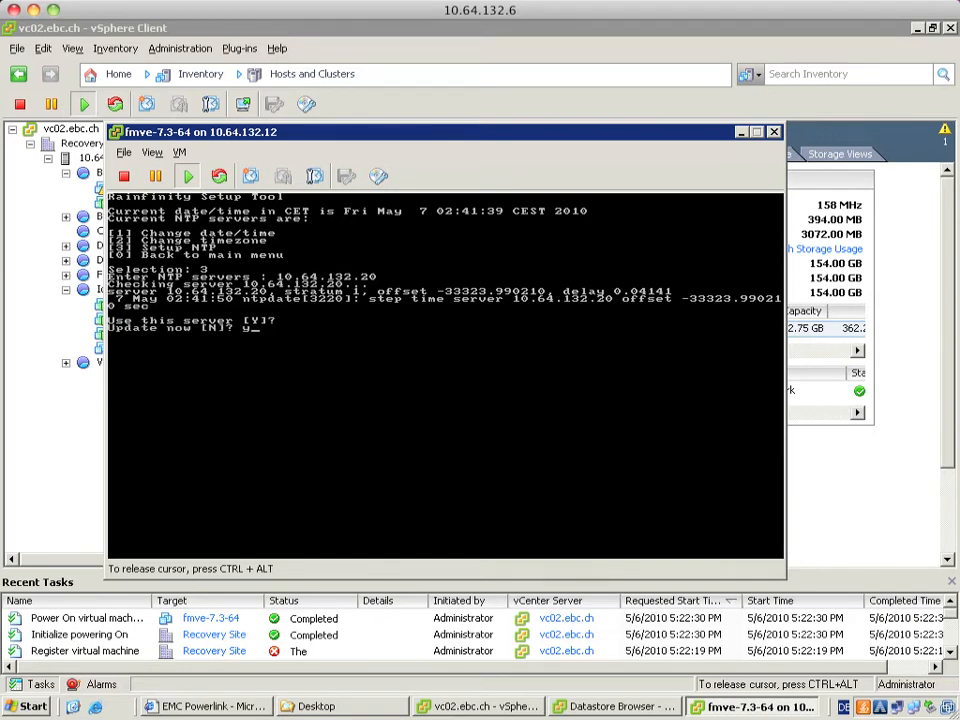
{"action": "key", "text": "Return"}
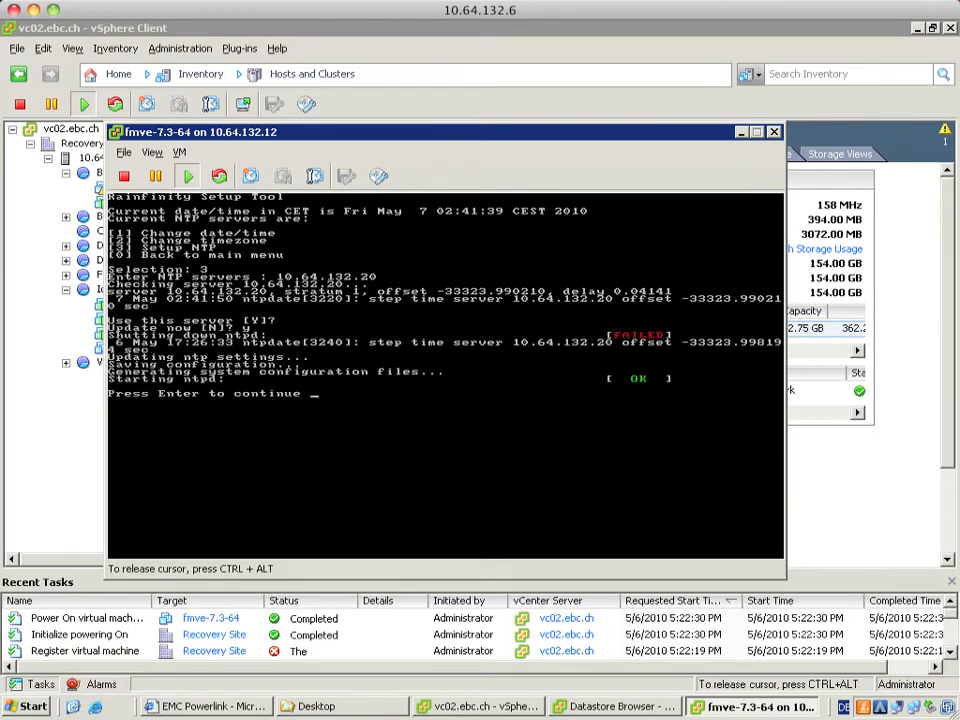
{"action": "key", "text": "Return"}
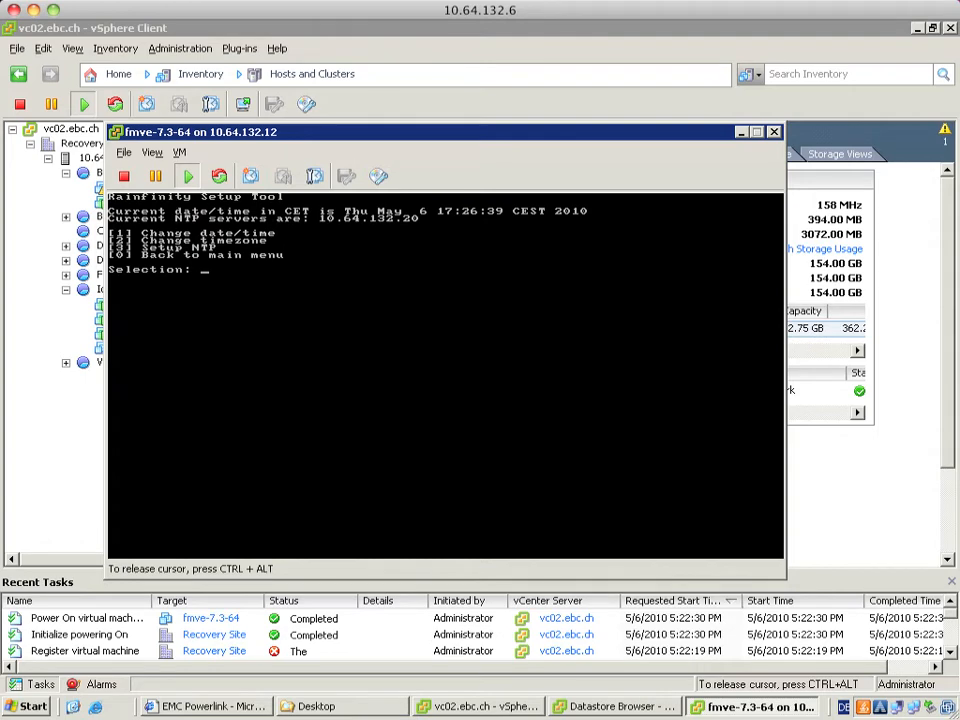
{"action": "type", "text": "0"}
{"action": "key", "text": "Return"}
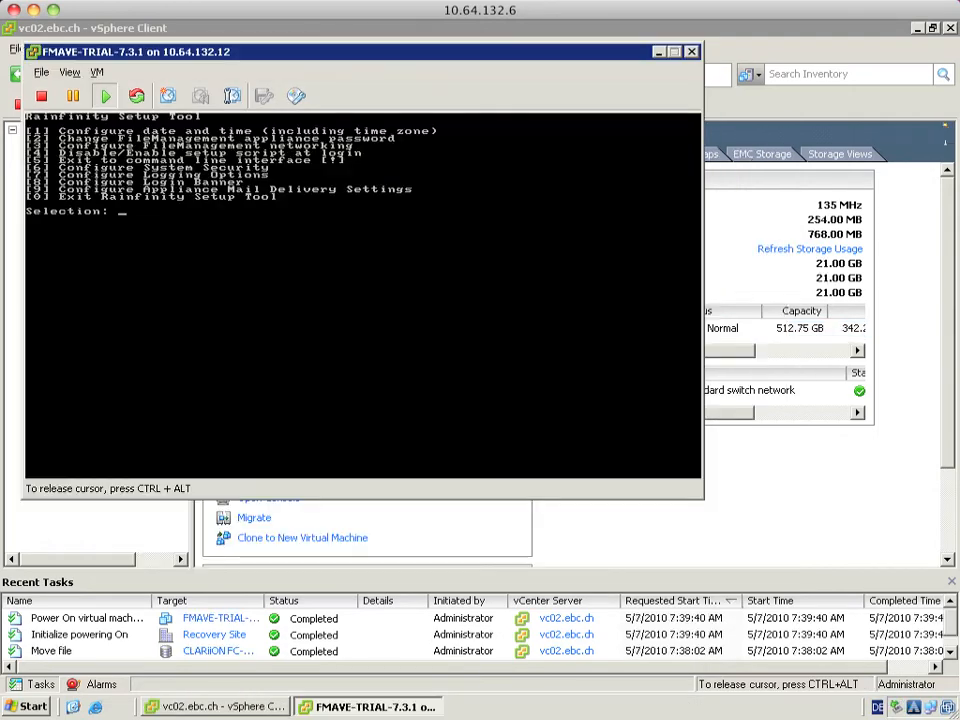
Ping 10.64.132.170 from a new Command Prompt window
{"action": "key", "text": "ctrl+alt"}
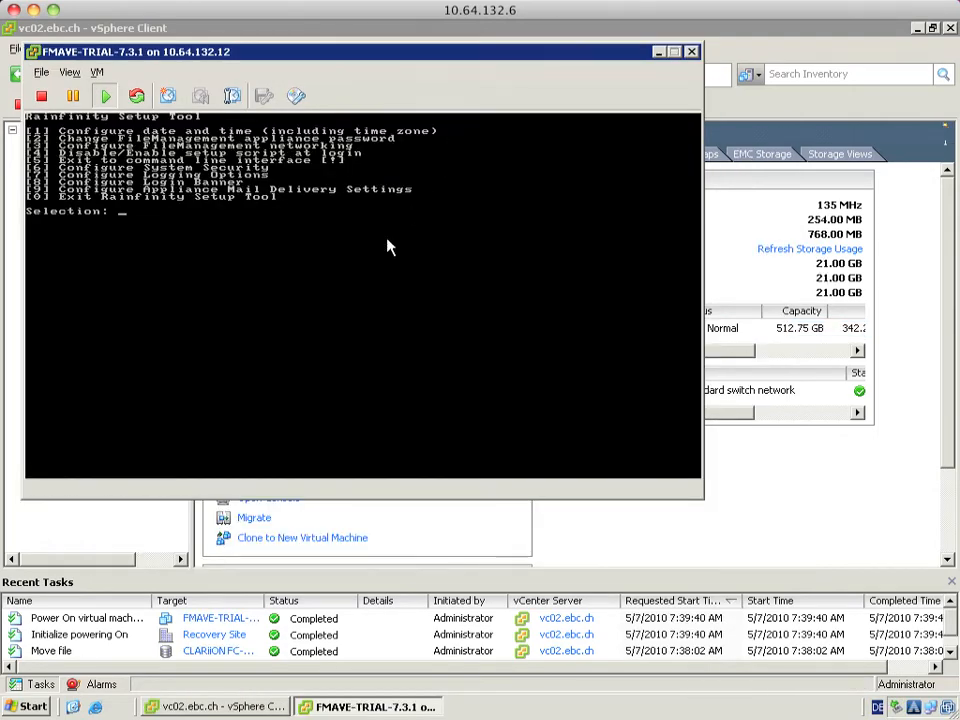
{"action": "left_click", "coordinate": [20, 706]}
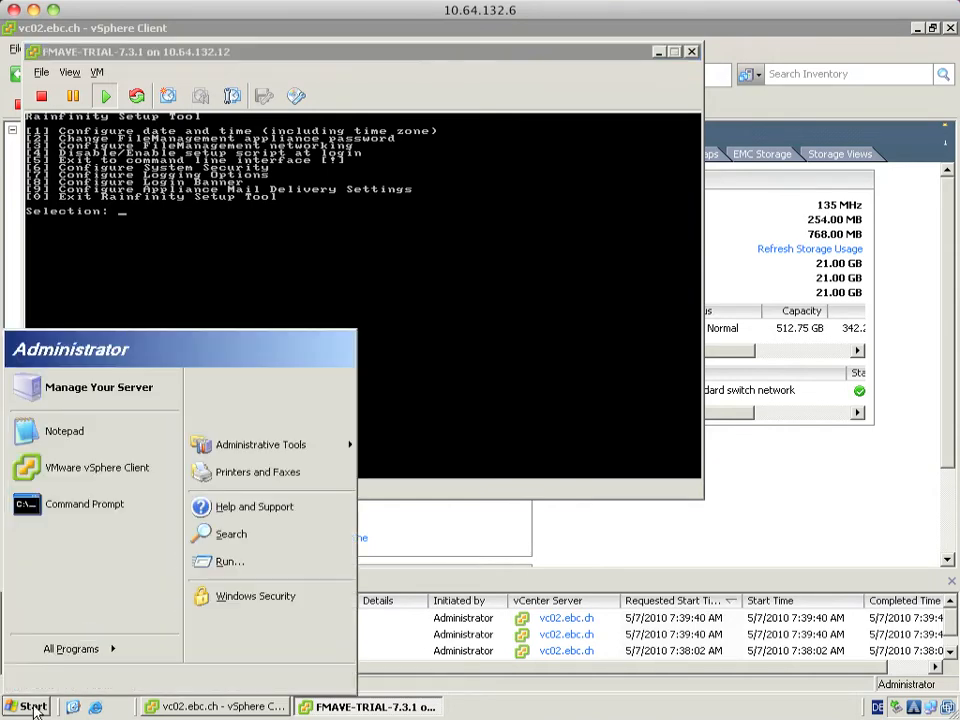
{"action": "left_click", "coordinate": [80, 504]}
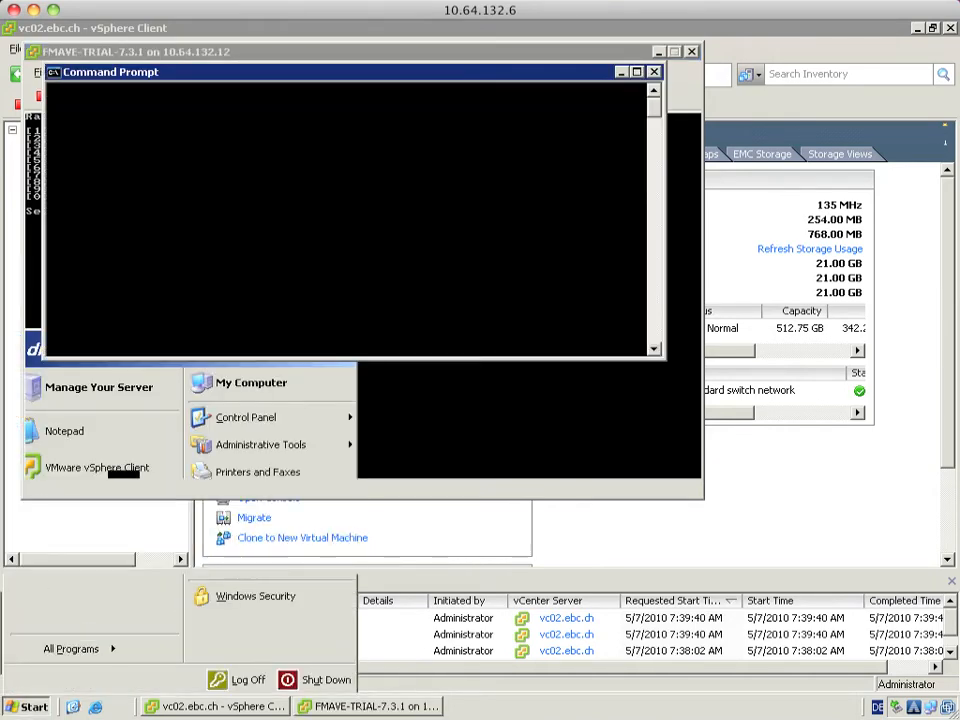
{"action": "type", "text": "pin"}
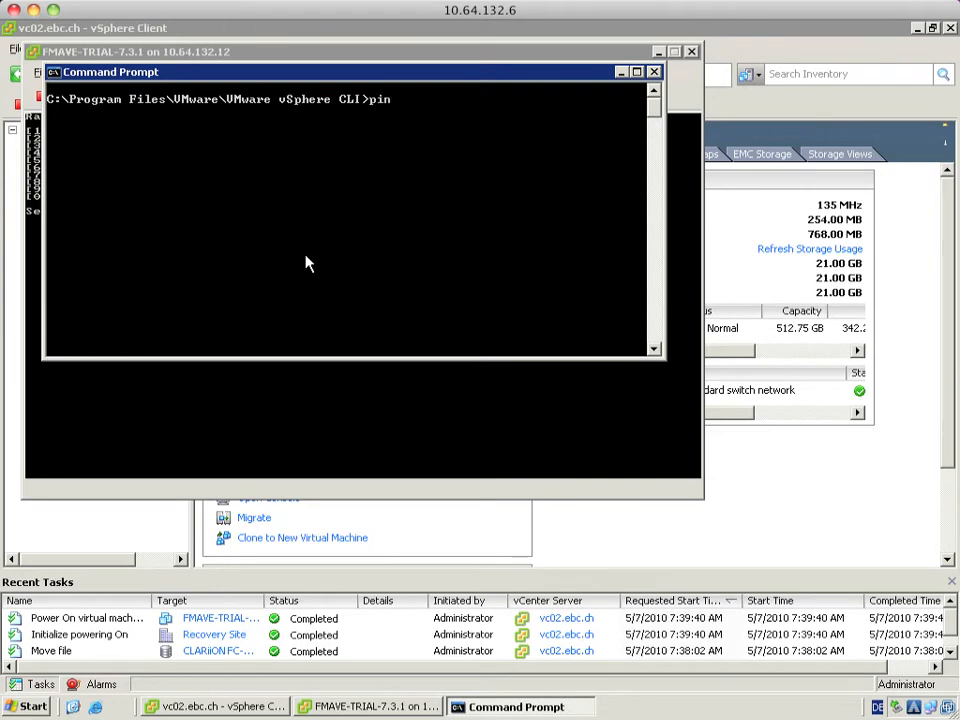
{"action": "type", "text": "g 10.64.132.170"}
{"action": "key", "text": "Return"}
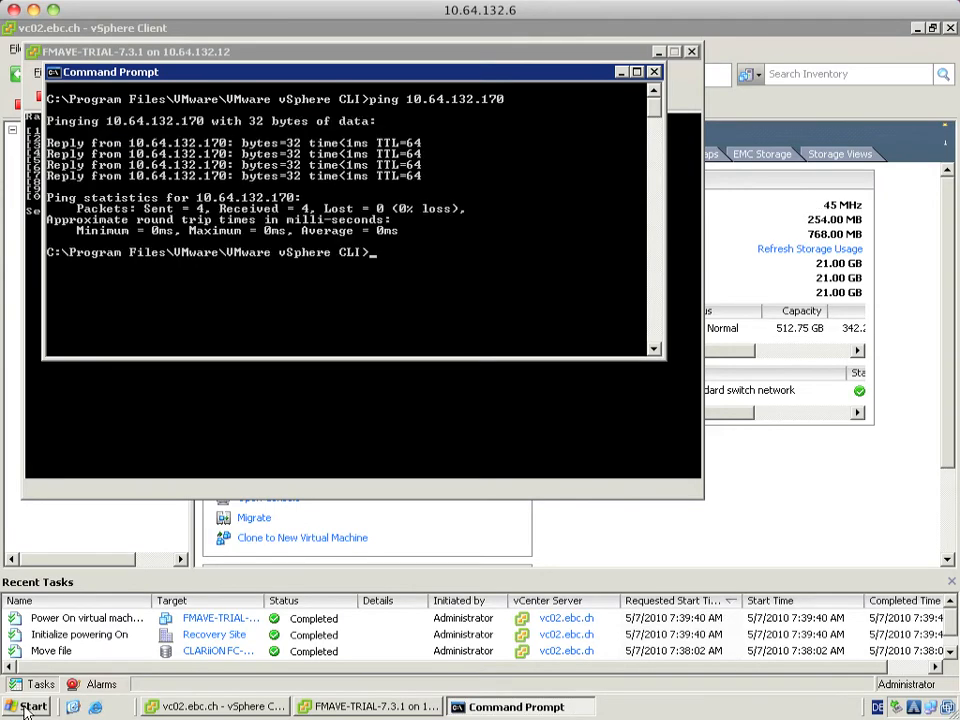
Connect via 'mstsc /console' to 10.64.132.20 and log in as the domain administrator
{"action": "left_click", "coordinate": [30, 707]}
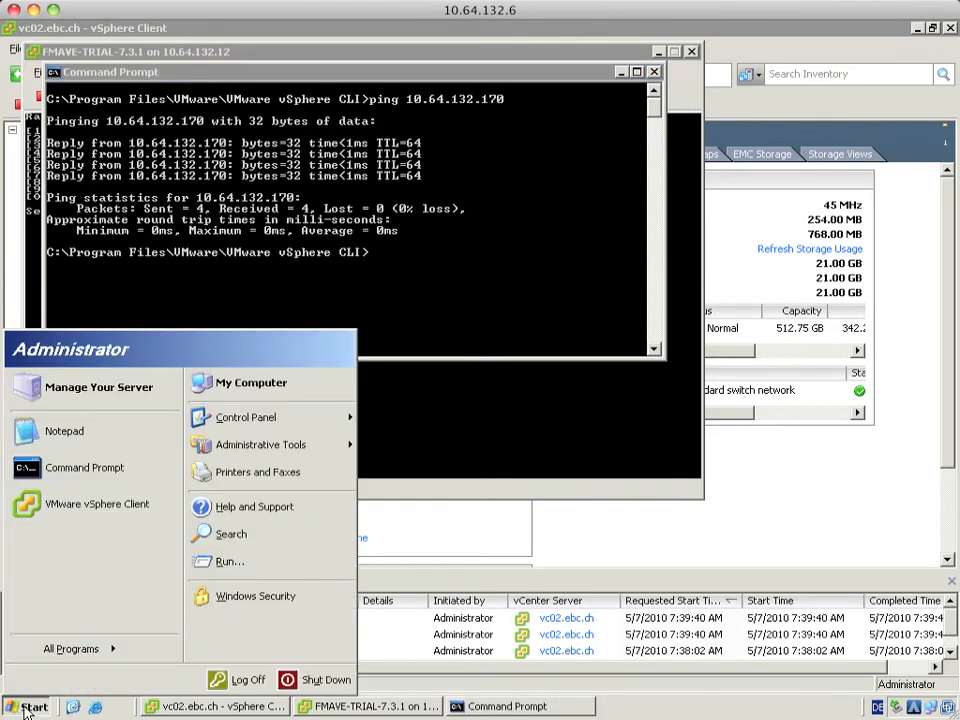
{"action": "left_click", "coordinate": [229, 561]}
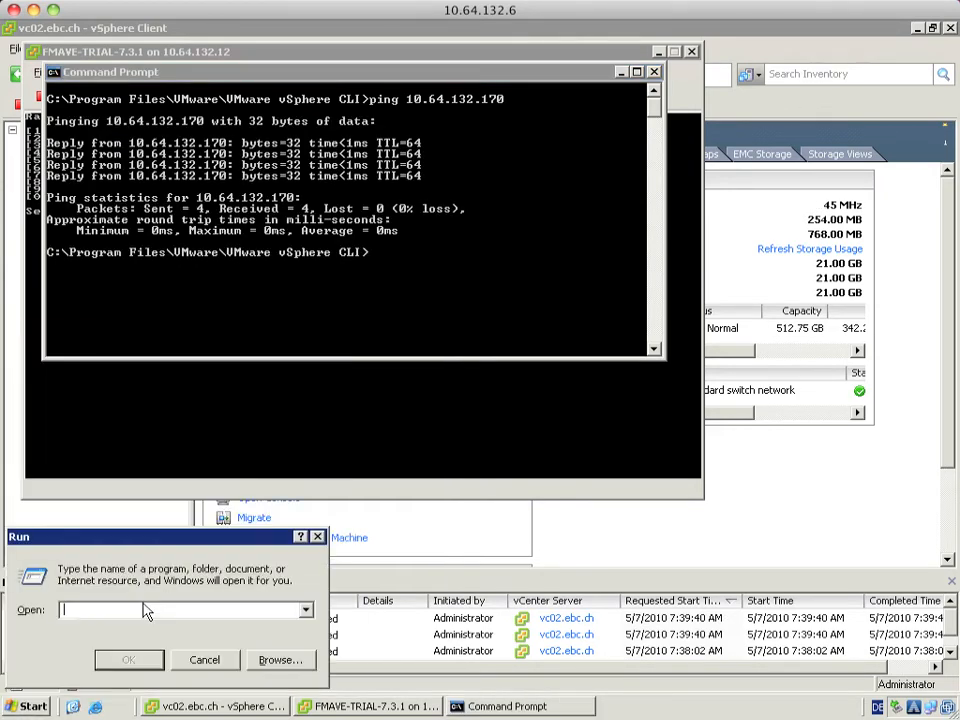
{"action": "type", "text": "mstsc /co"}
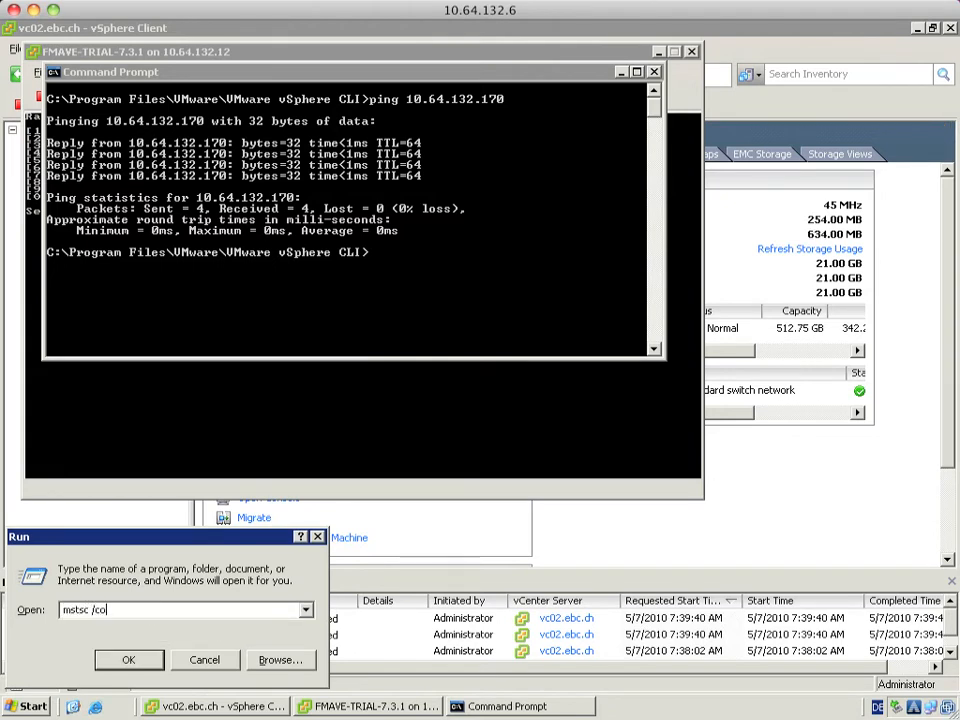
{"action": "type", "text": "nsole"}
{"action": "key", "text": "Return"}
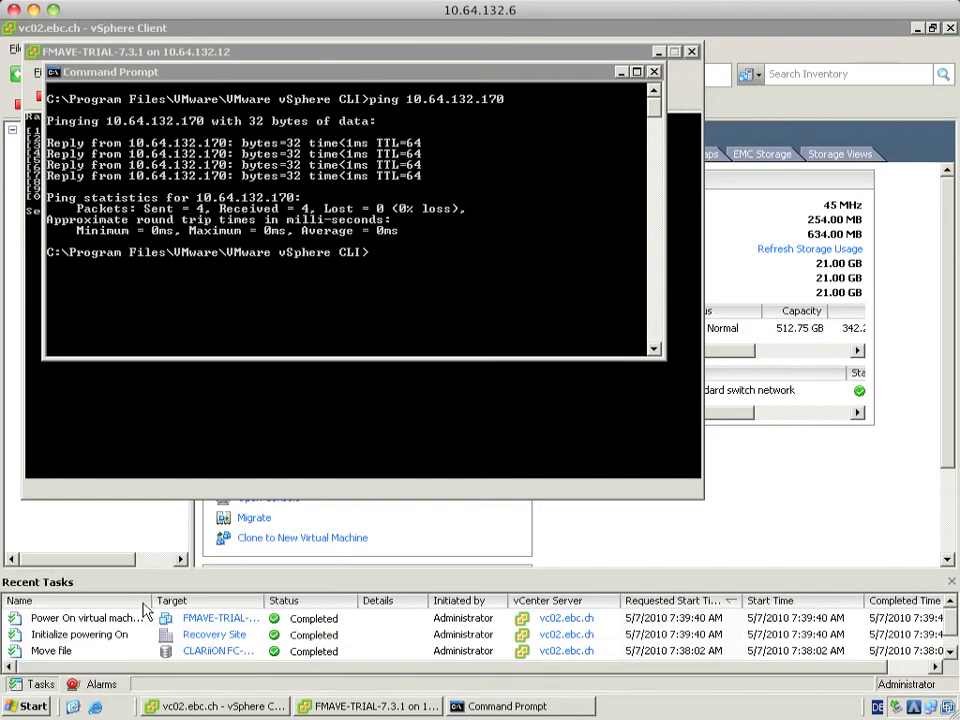
{"action": "left_click", "coordinate": [403, 297]}
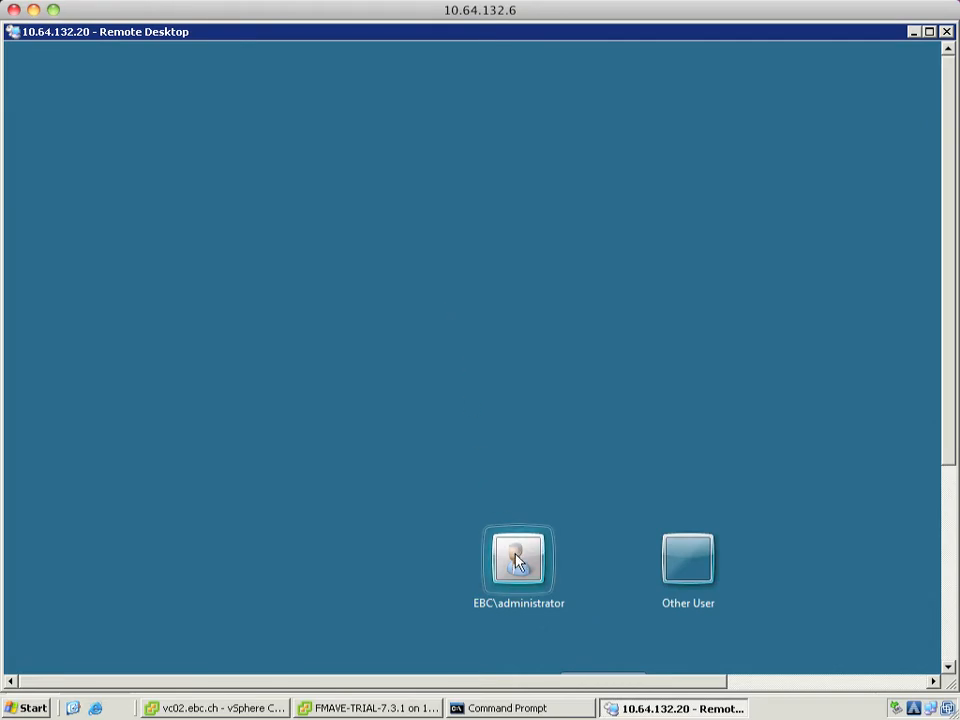
{"action": "left_click", "coordinate": [517, 562]}
{"action": "key", "text": "Return"}
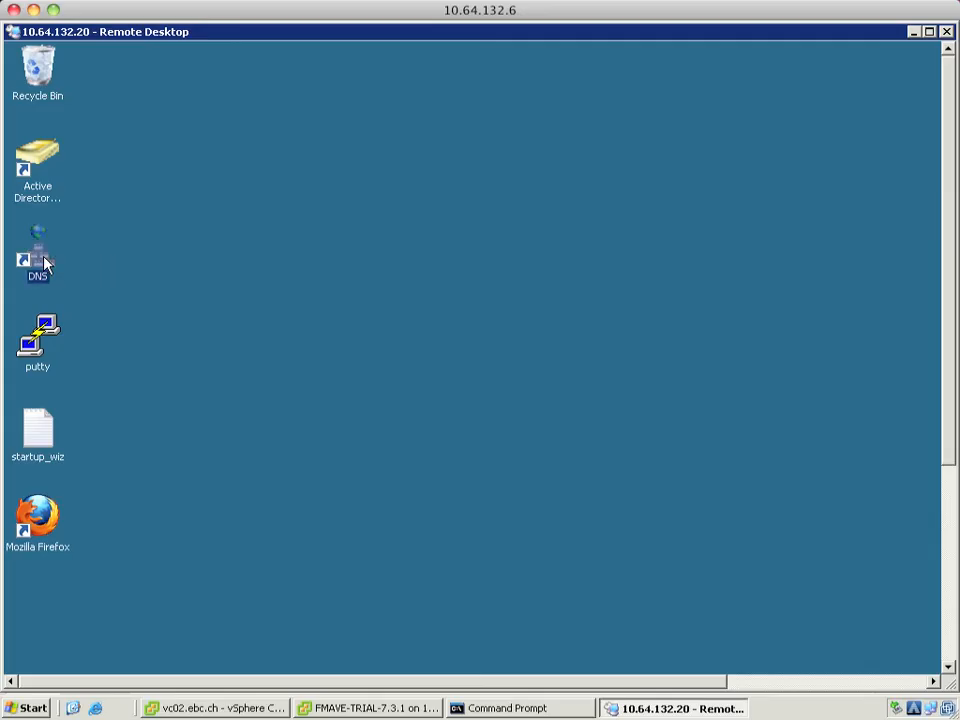
Open DNS Manager and show the ebc.ch forward lookup zone
{"action": "double_click", "coordinate": [44, 263]}
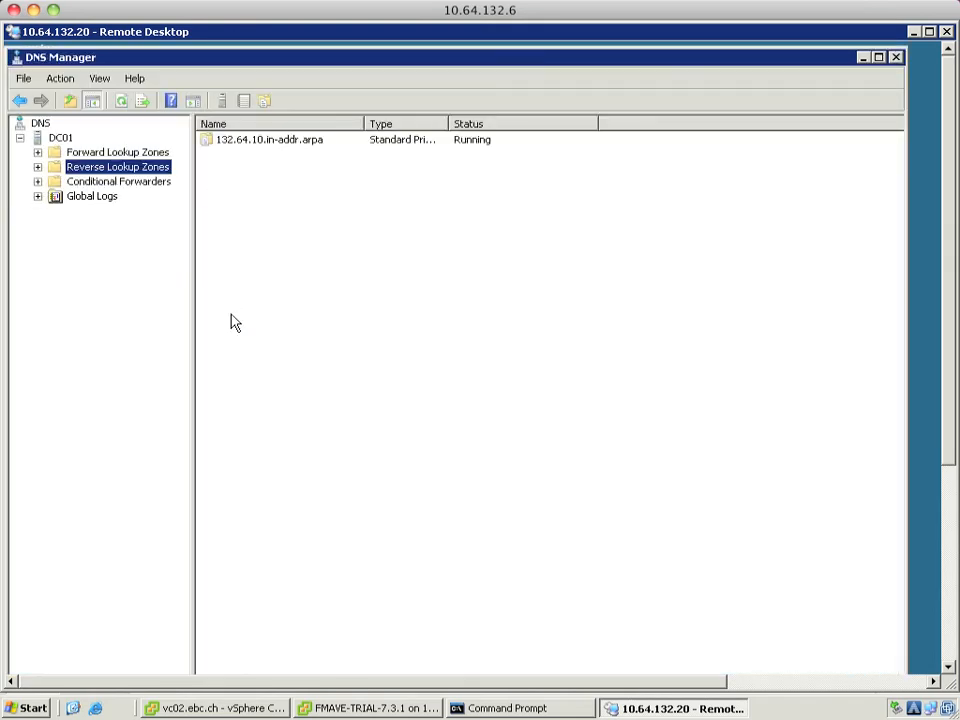
{"action": "left_click", "coordinate": [37, 152]}
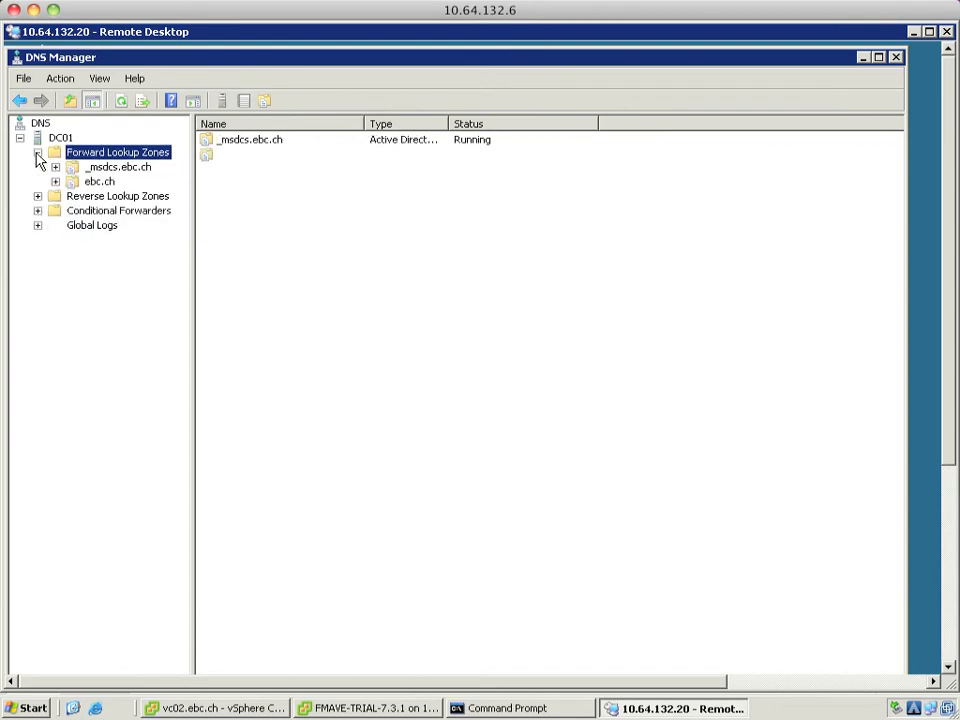
{"action": "left_click", "coordinate": [100, 182]}
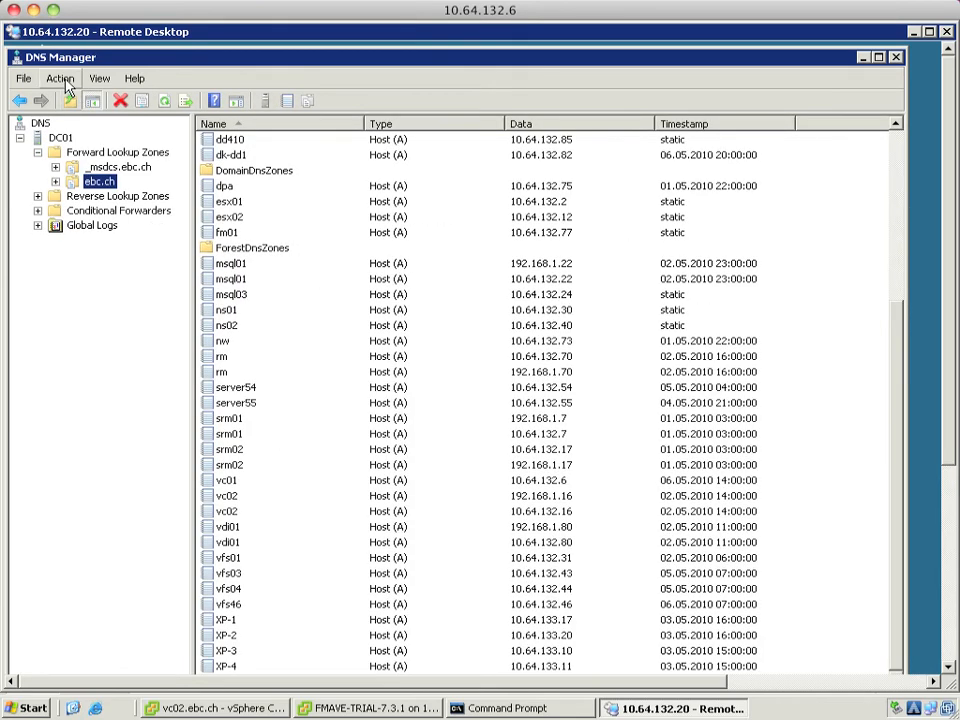
Add host record fma01 at 10.64.132.170 with its pointer record to ebc.ch
{"action": "left_click", "coordinate": [63, 81]}
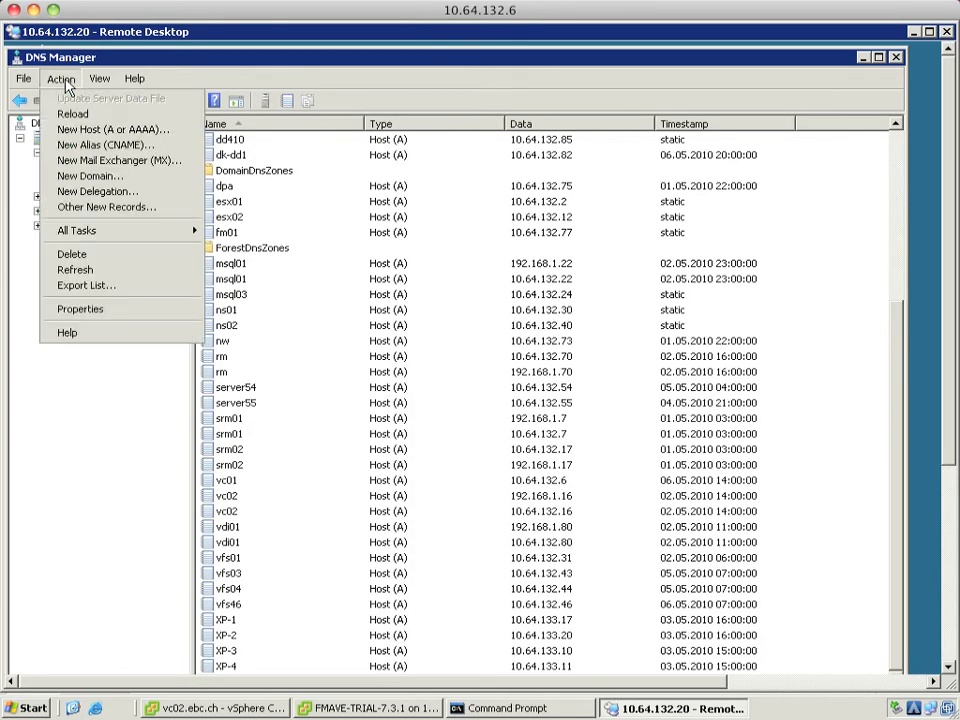
{"action": "left_click", "coordinate": [95, 130]}
{"action": "type", "text": "f"}
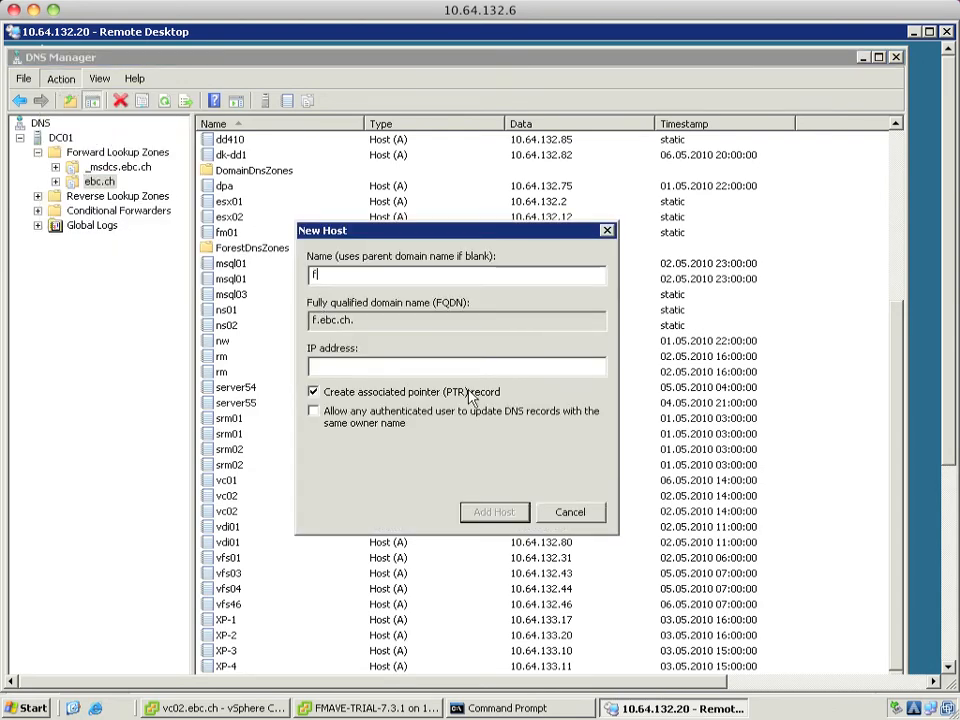
{"action": "type", "text": "ma01"}
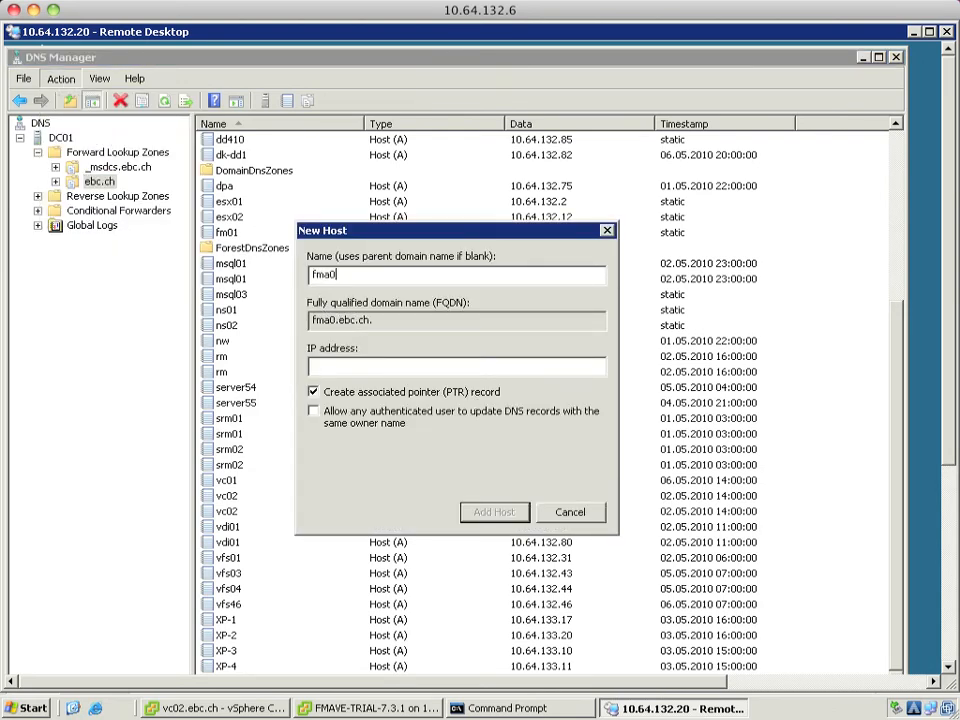
{"action": "left_click", "coordinate": [336, 367]}
{"action": "type", "text": "10.64.132.170"}
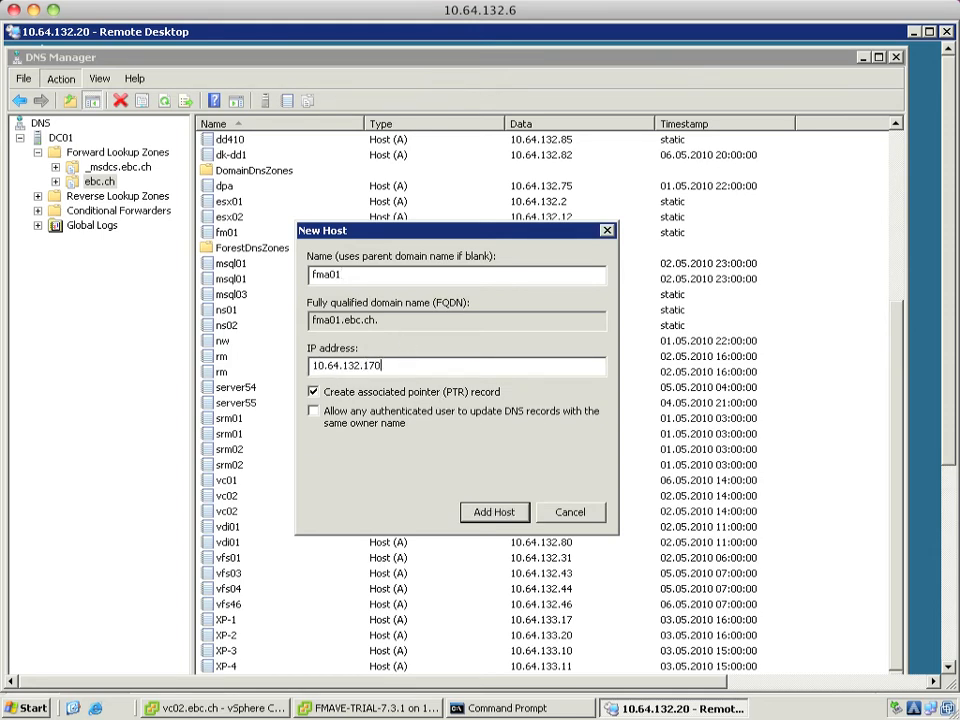
{"action": "left_click", "coordinate": [314, 415]}
{"action": "left_click", "coordinate": [489, 516]}
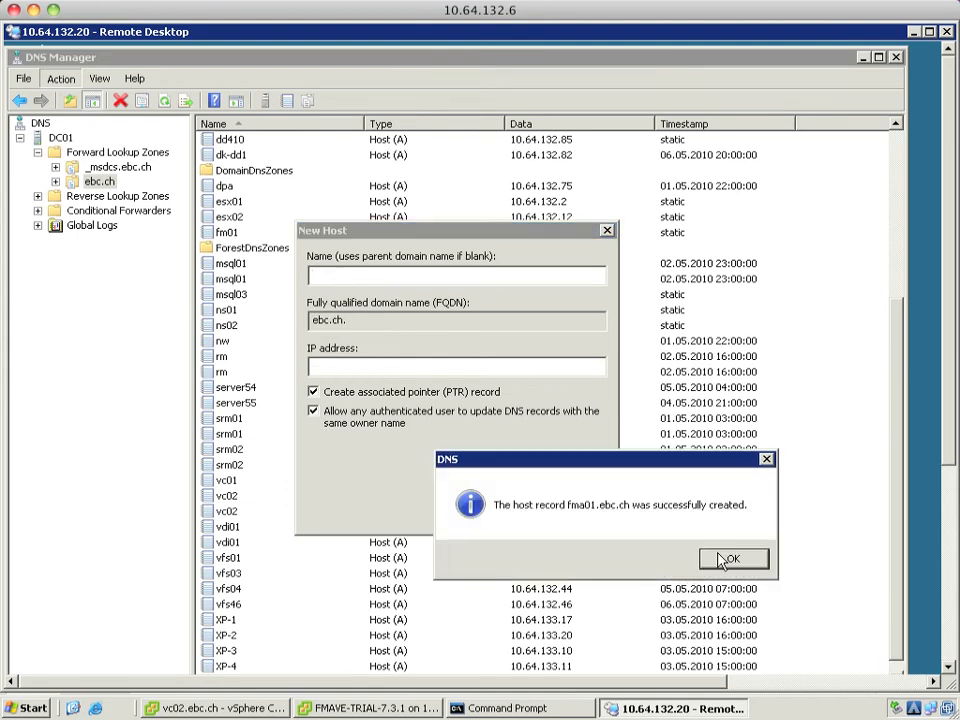
{"action": "left_click", "coordinate": [722, 561]}
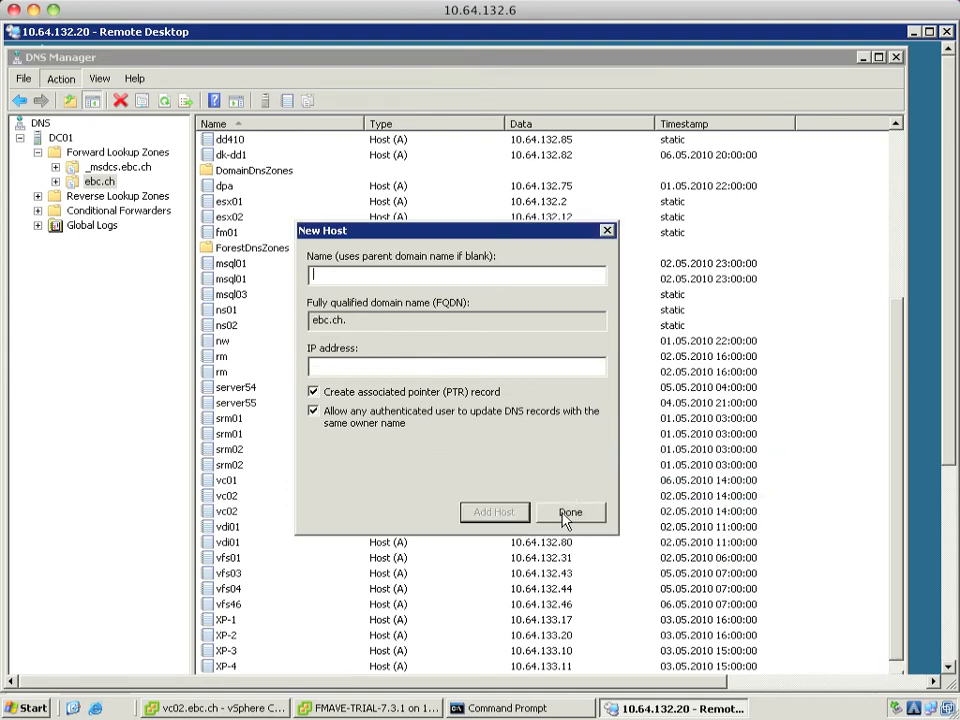
{"action": "left_click", "coordinate": [565, 514]}
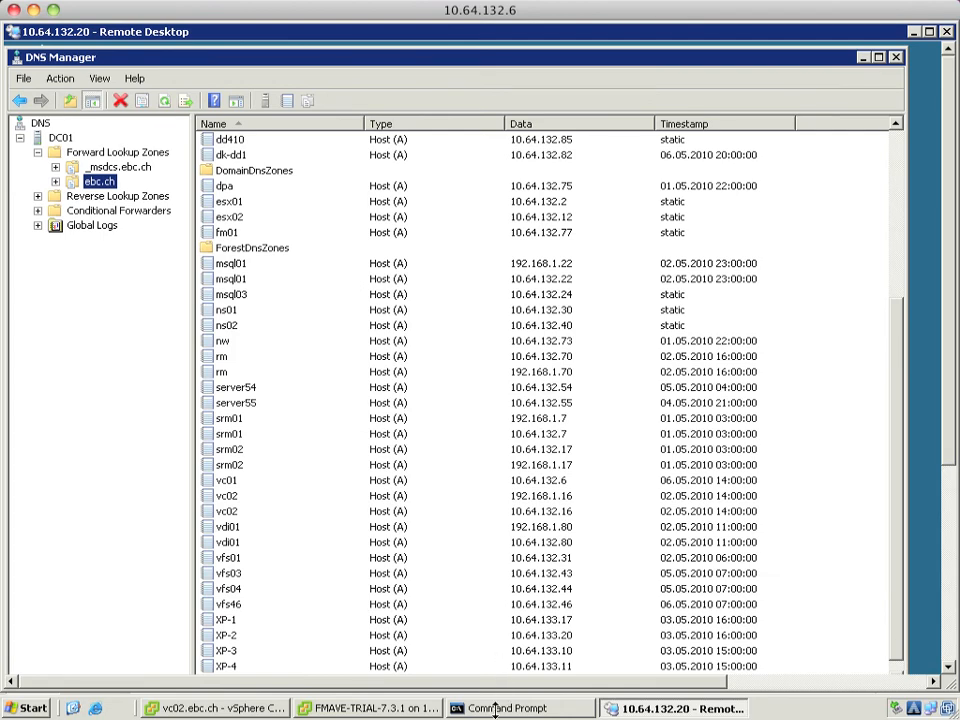
Run 'nslookup fma01' to confirm 10.64.132.170, then exit the Command Prompt
{"action": "left_click", "coordinate": [500, 708]}
{"action": "type", "text": "nslooku"}
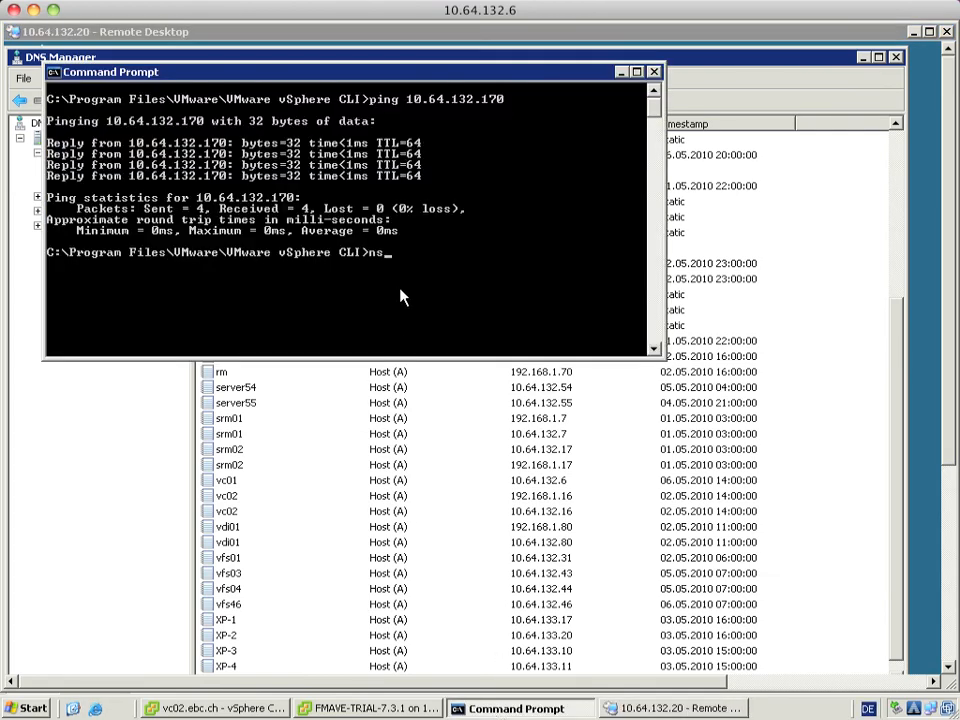
{"action": "type", "text": "p fma01"}
{"action": "key", "text": "Return"}
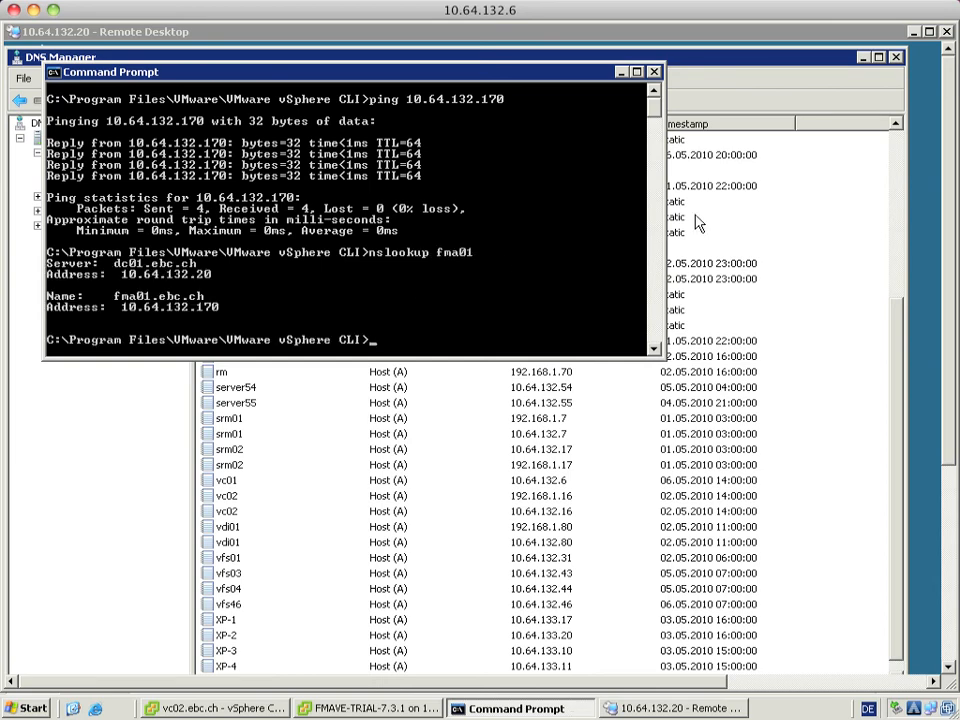
{"action": "type", "text": "exit"}
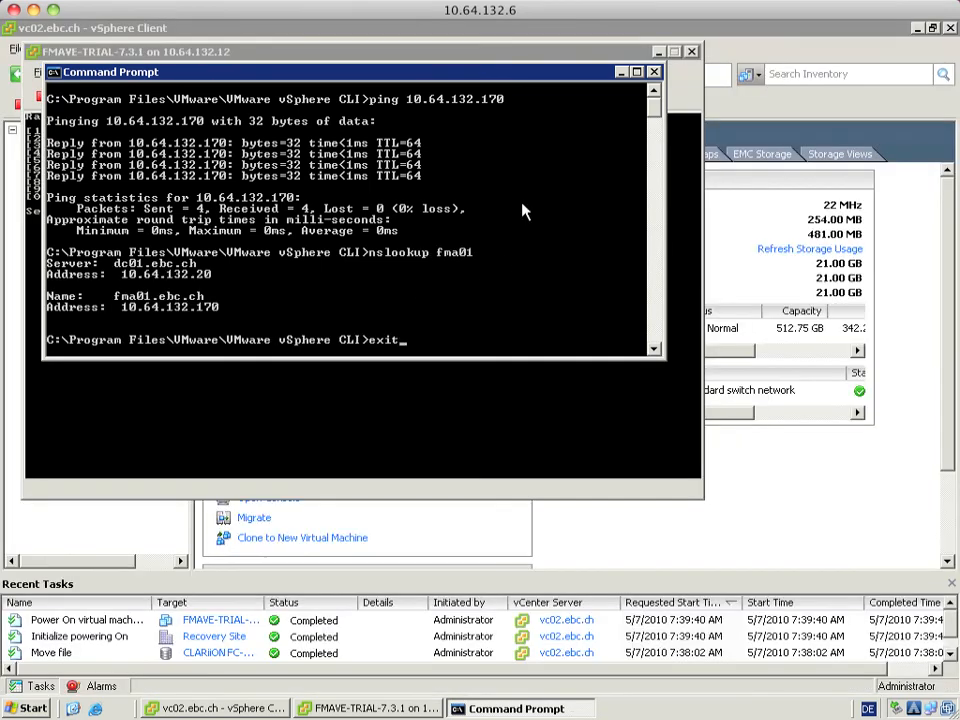
{"action": "key", "text": "Return"}
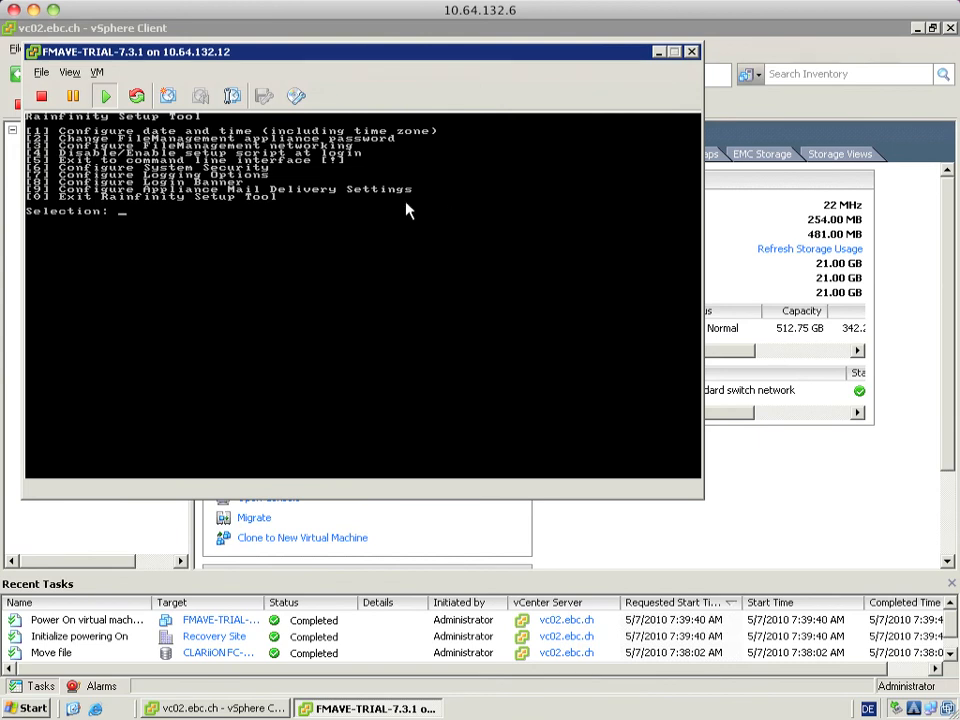
In the FMAVE console, exit to the command line with option 1 and run 'reboot'
{"action": "left_click", "coordinate": [285, 220]}
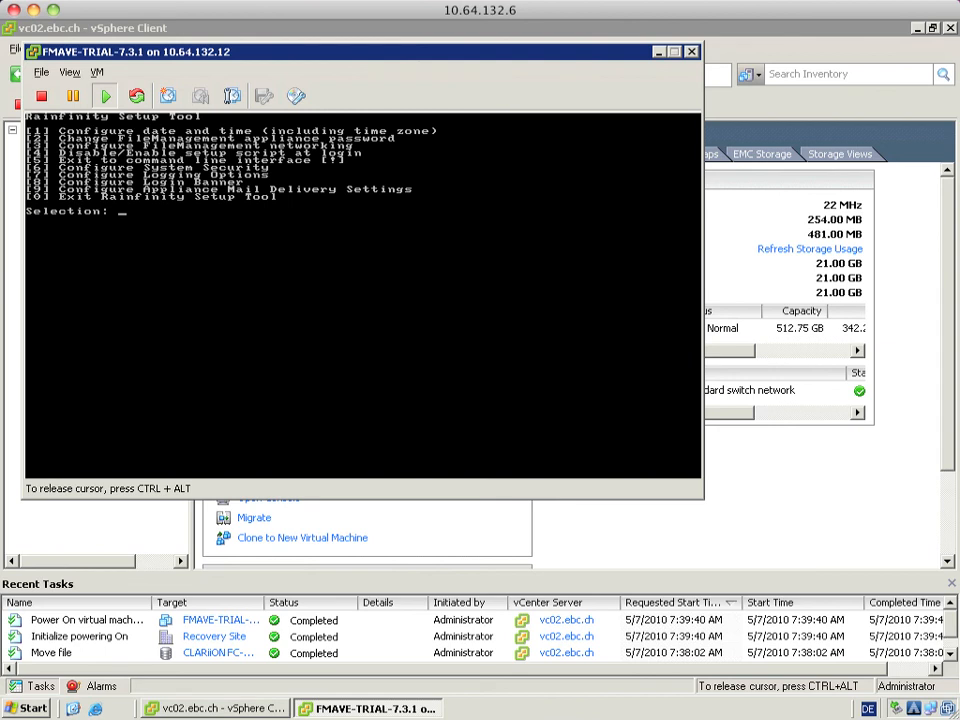
{"action": "type", "text": "1"}
{"action": "key", "text": "Return"}
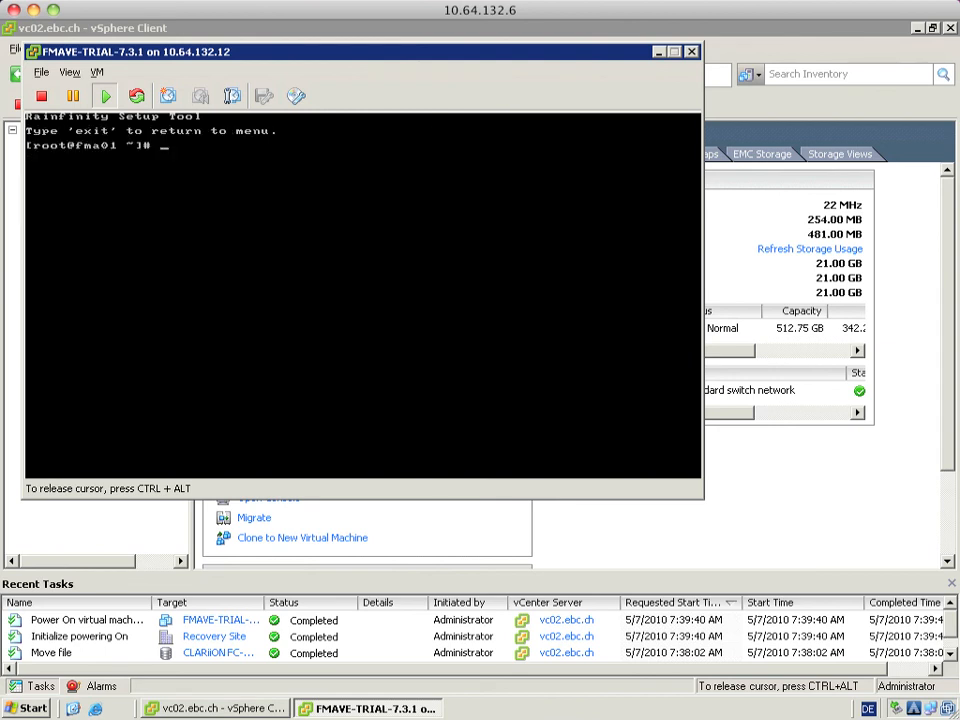
{"action": "type", "text": "reboot"}
{"action": "key", "text": "Return"}
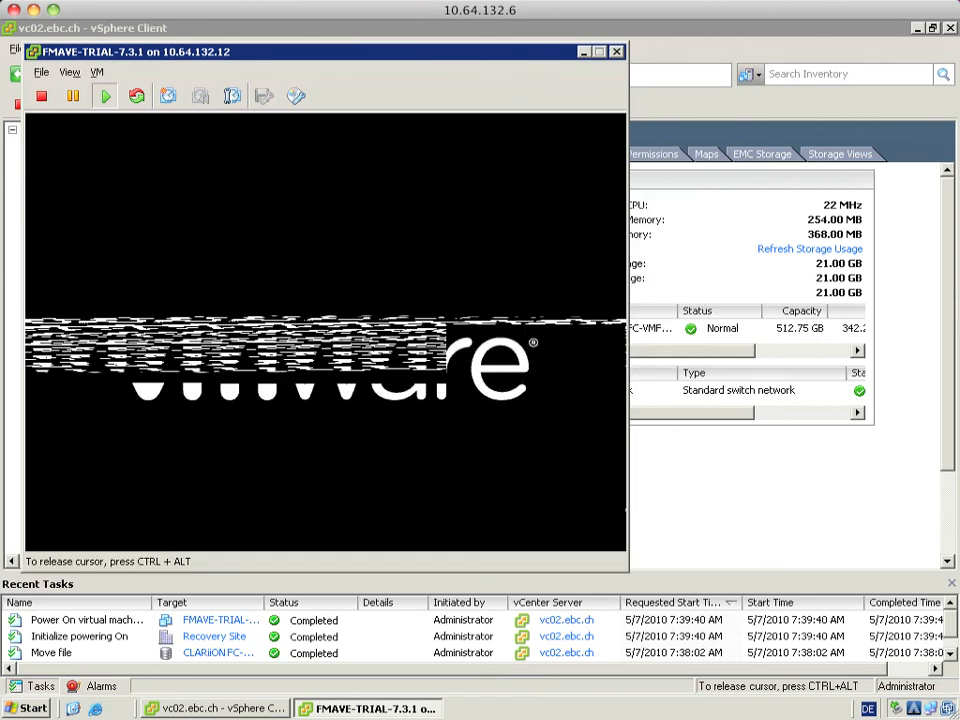